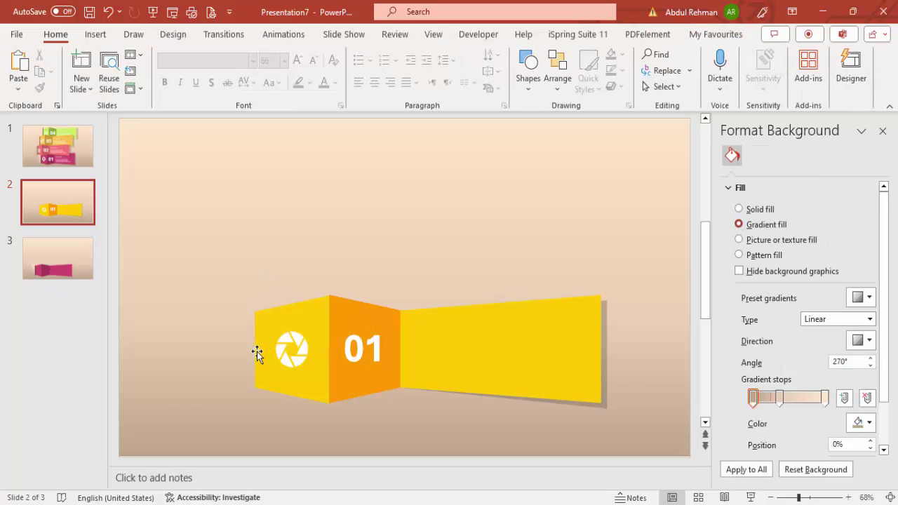
- Bring up the Insert ribbon to start adding shapes to the 01 banner slide
click(95, 33)
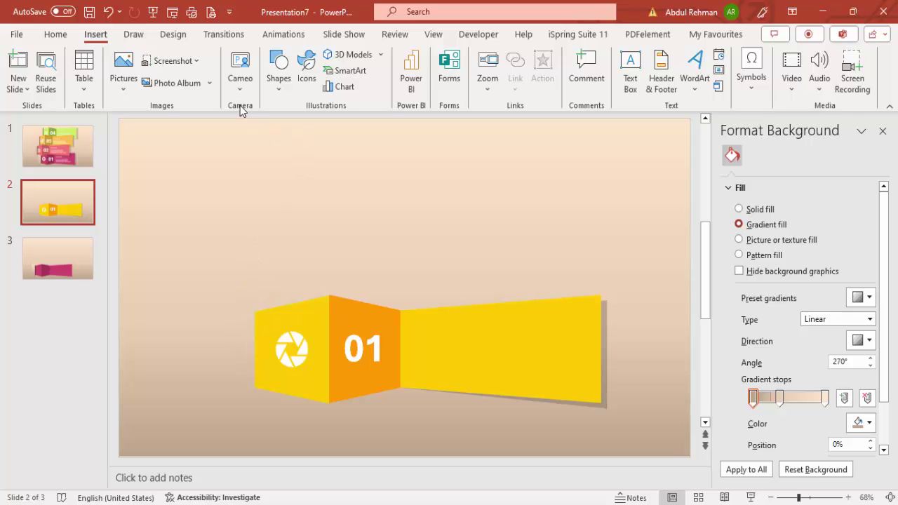
- Draw a thin oval along the yellow banner's left edge with no outline
click(283, 91)
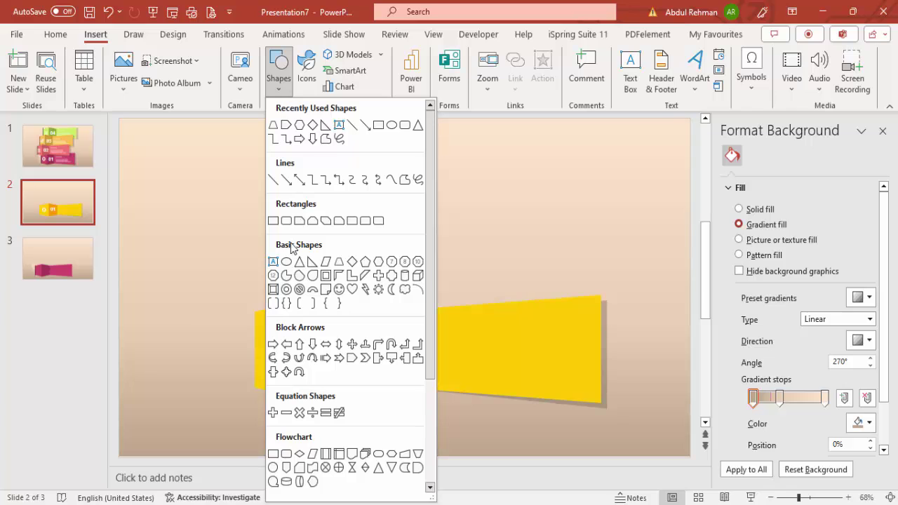
click(285, 261)
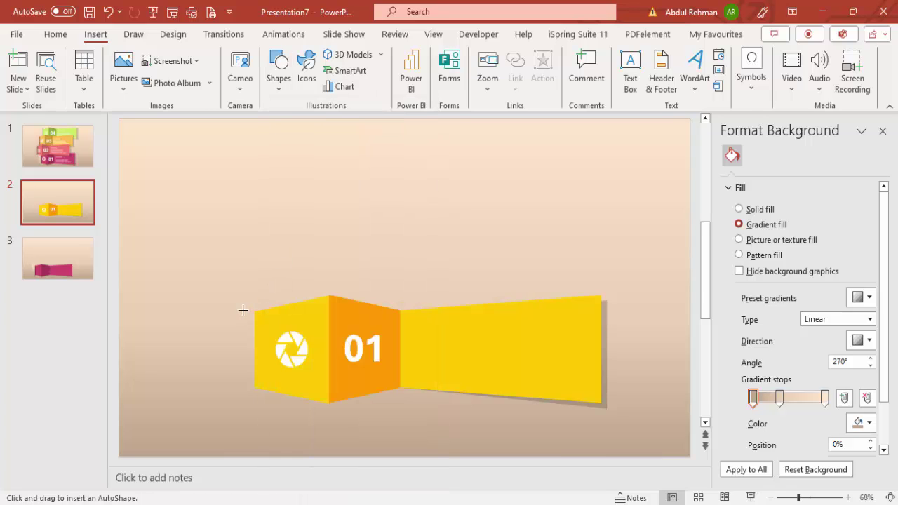
drag(244, 301, 254, 404)
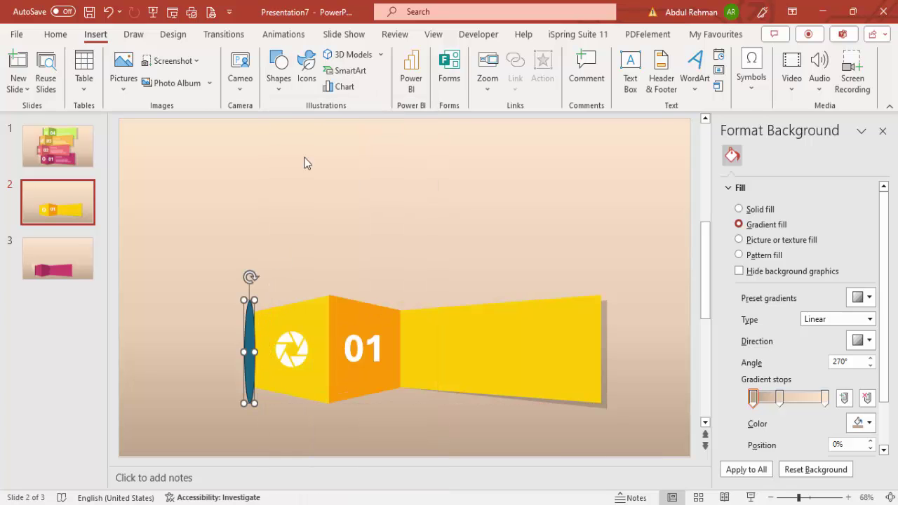
click(351, 70)
click(362, 260)
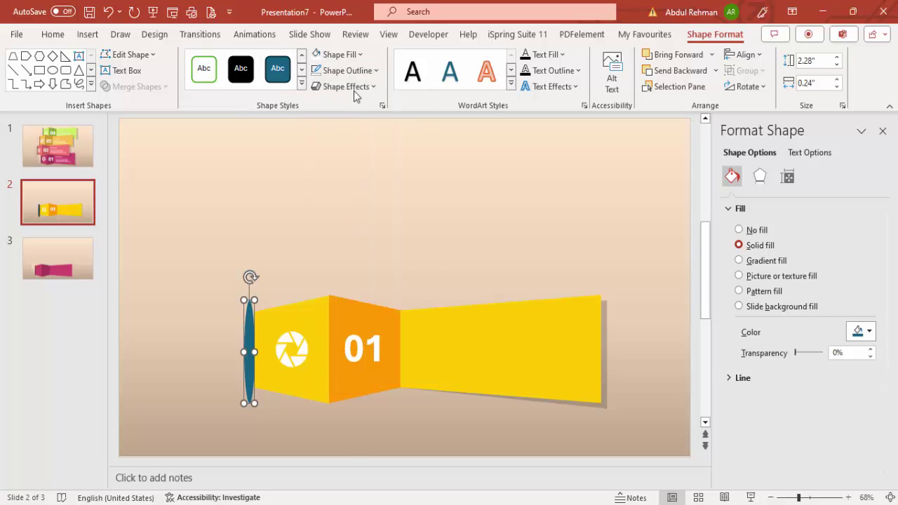
- Fill the oval black with 60% transparency
click(348, 62)
click(329, 90)
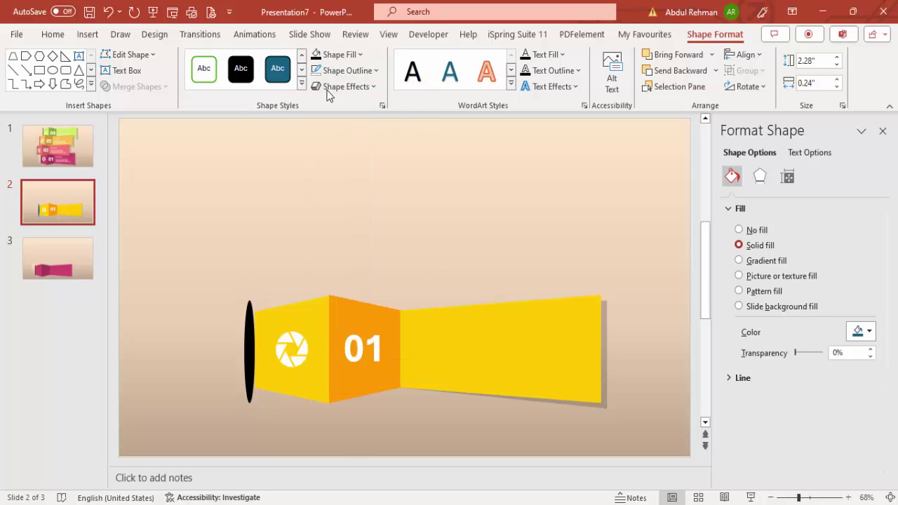
double_click(850, 353)
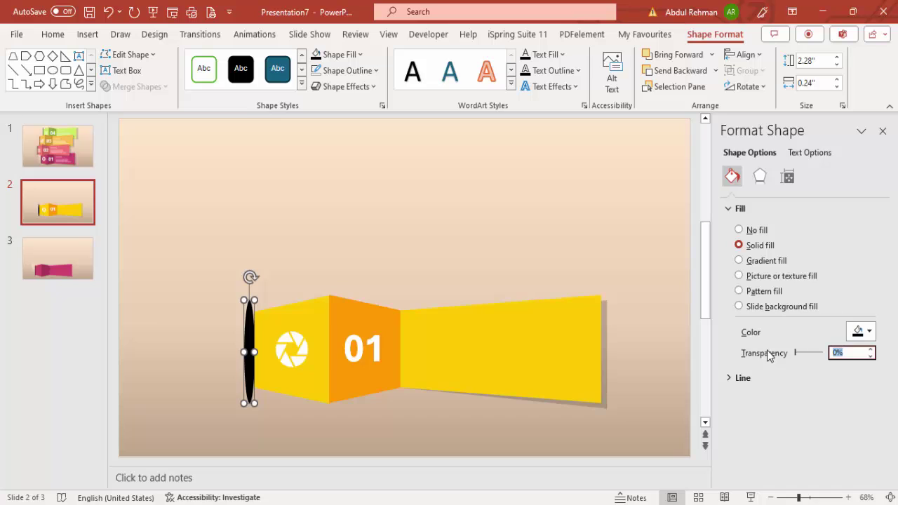
text(60)
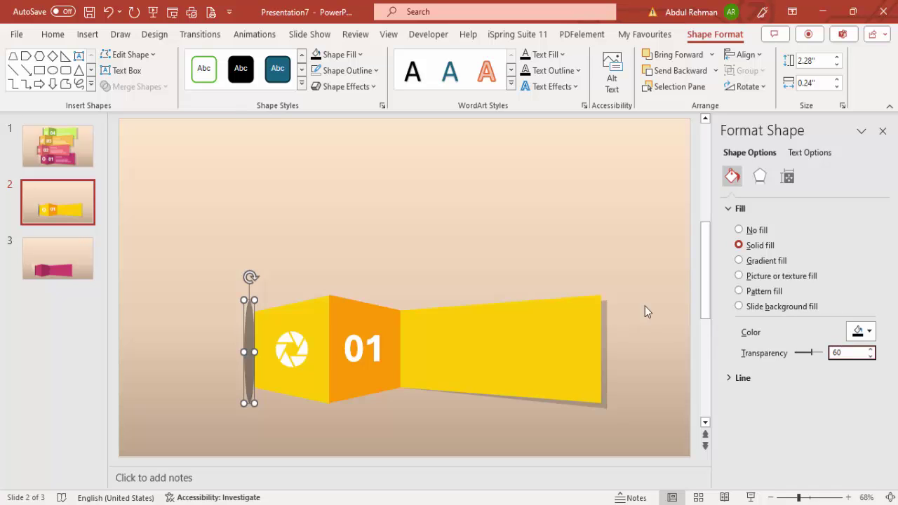
- Give the oval 4 pt soft edges and nudge it slightly right
click(762, 179)
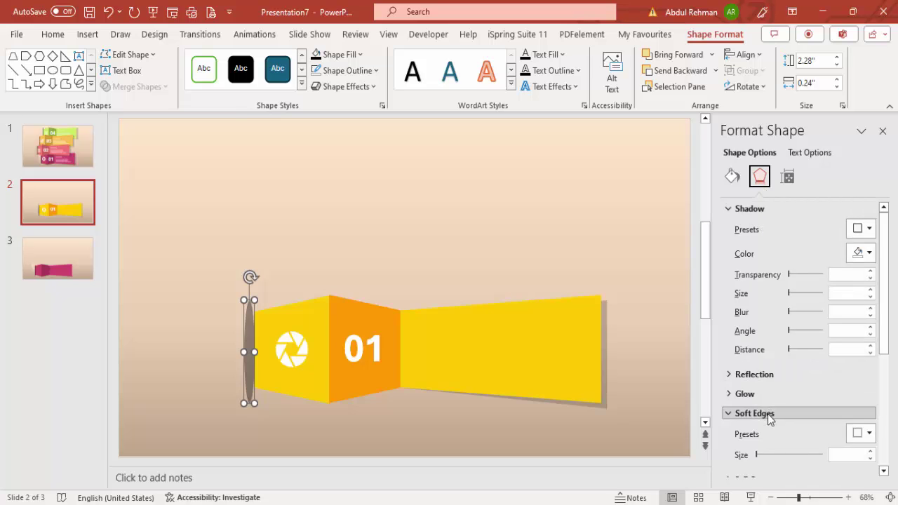
click(870, 451)
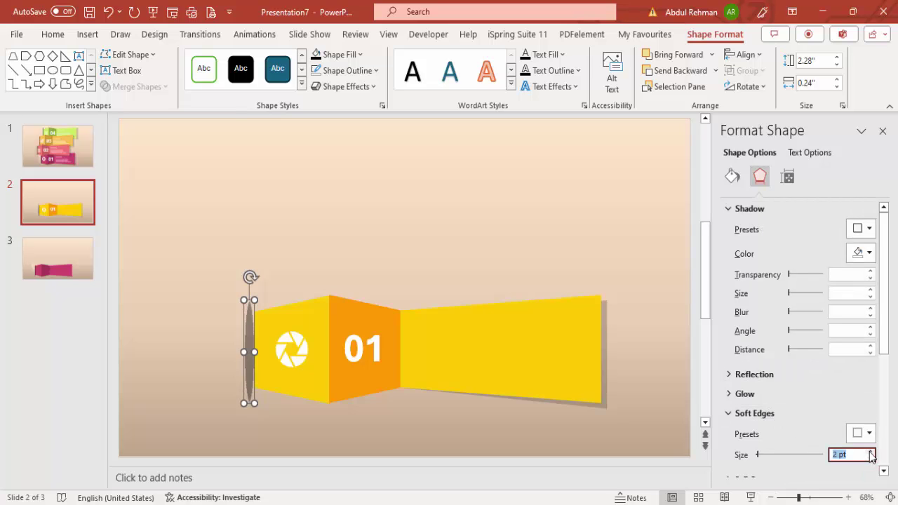
click(870, 451)
click(870, 451)
click(870, 451)
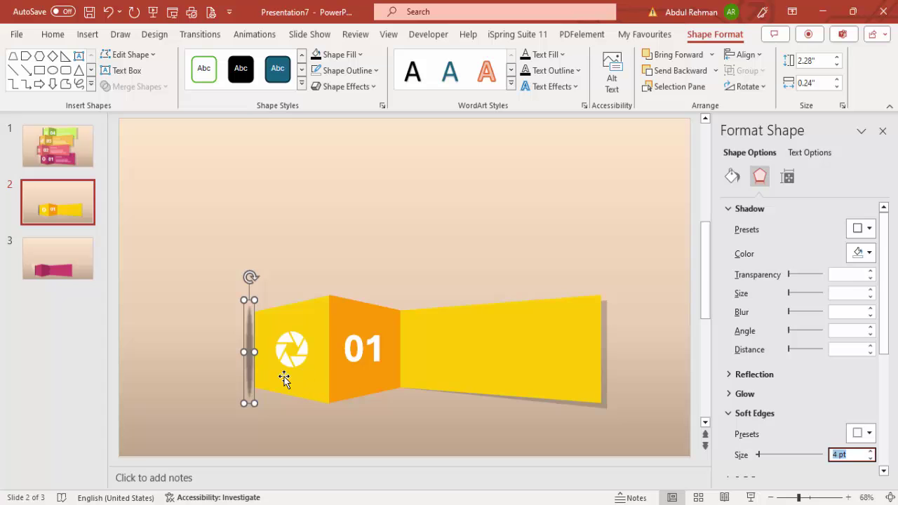
drag(804, 499, 813, 498)
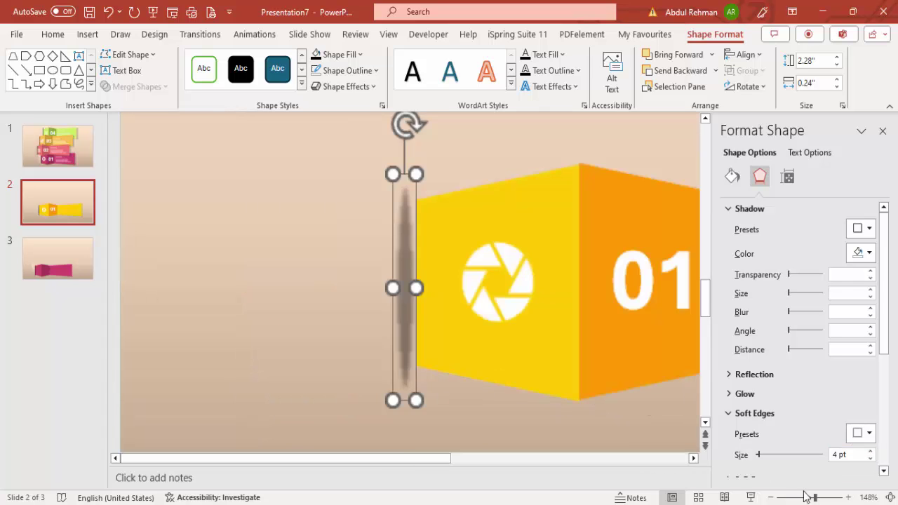
drag(410, 285, 417, 285)
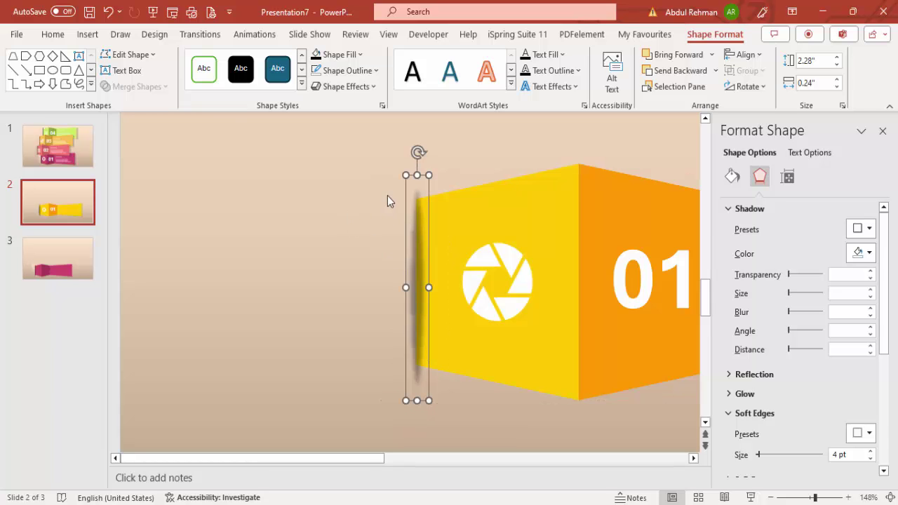
- Draw a tall rectangle with no outline at the banner's left edge
click(87, 34)
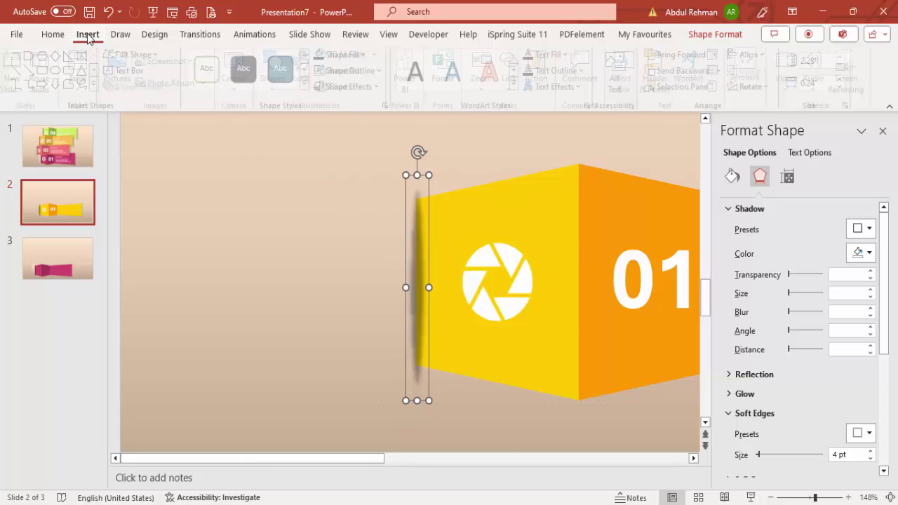
click(278, 96)
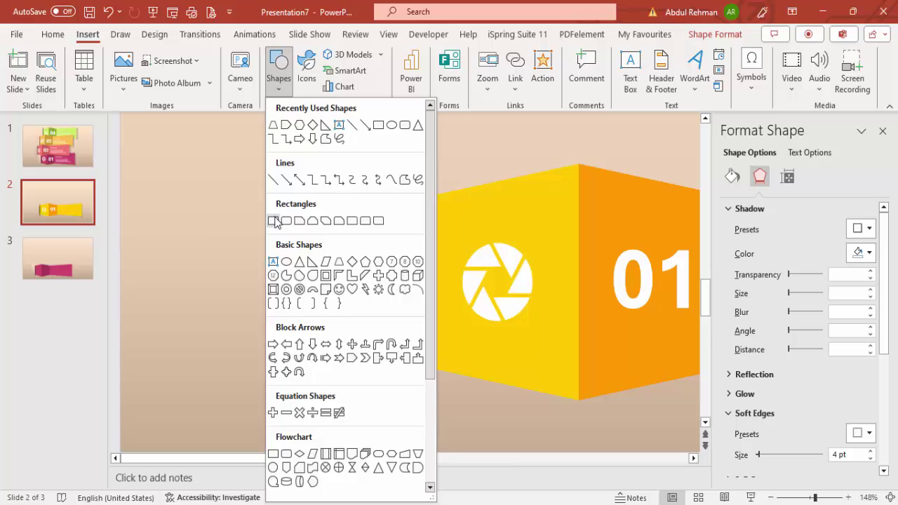
click(281, 218)
mouse_move(383, 163)
mouse_down()
mouse_move(389, 317)
mouse_move(417, 400)
mouse_up()
click(344, 71)
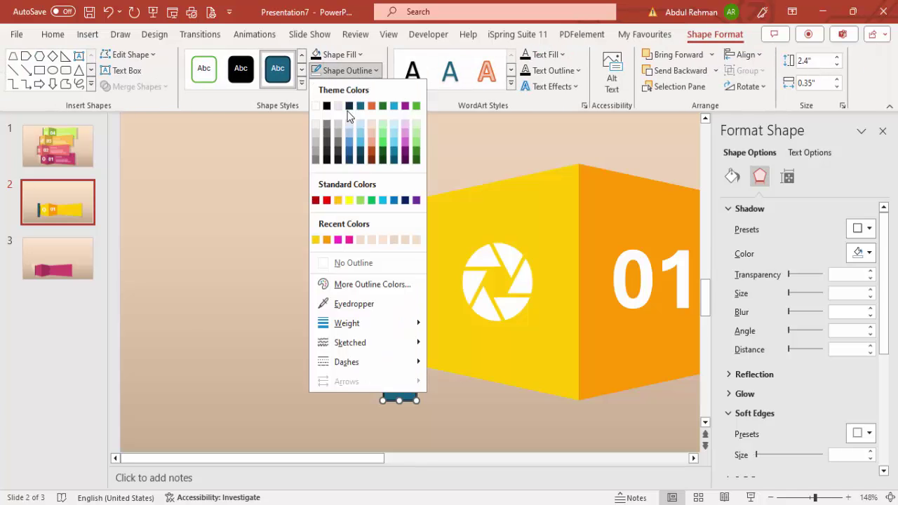
click(367, 263)
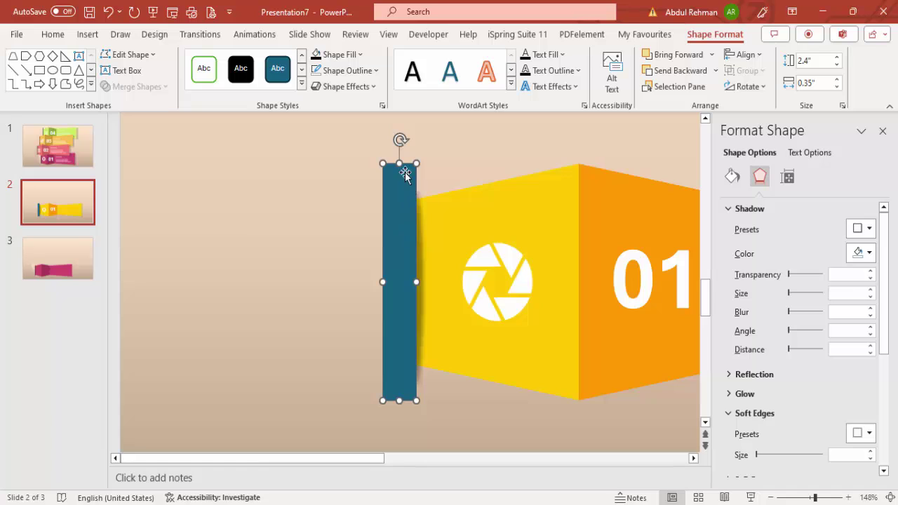
- Trim the rectangle to 2.2" tall and give it a gradient fill
drag(399, 163, 399, 174)
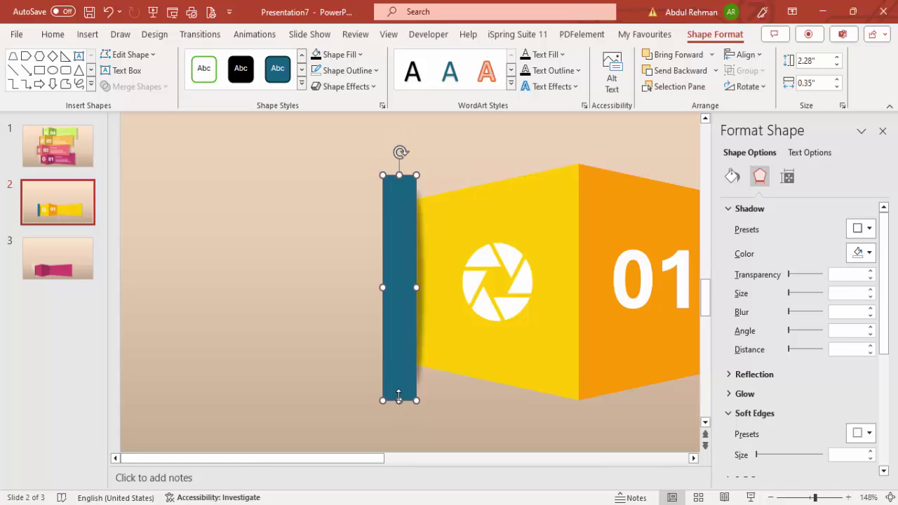
drag(399, 397, 396, 393)
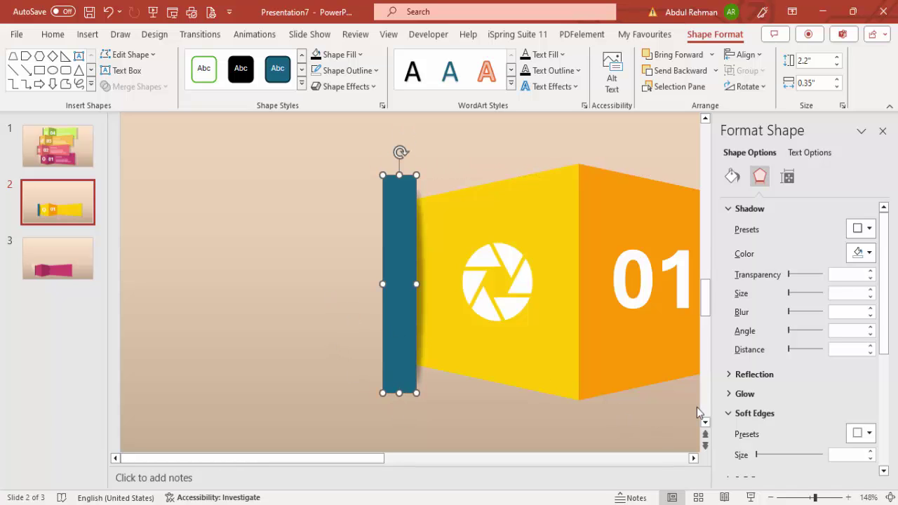
click(732, 176)
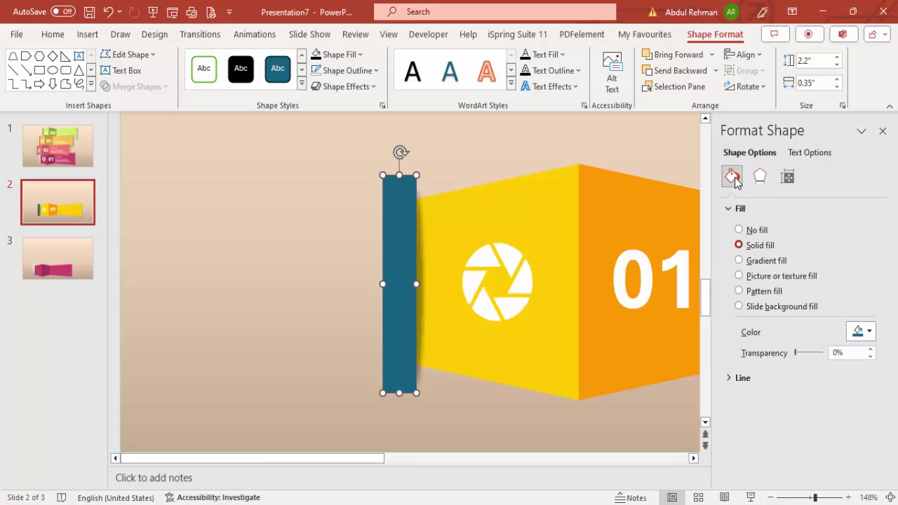
click(738, 260)
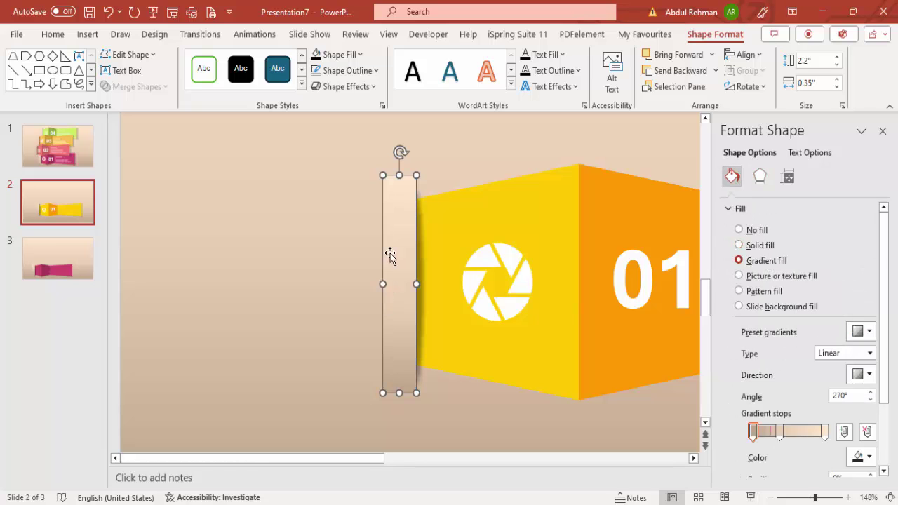
click(365, 189)
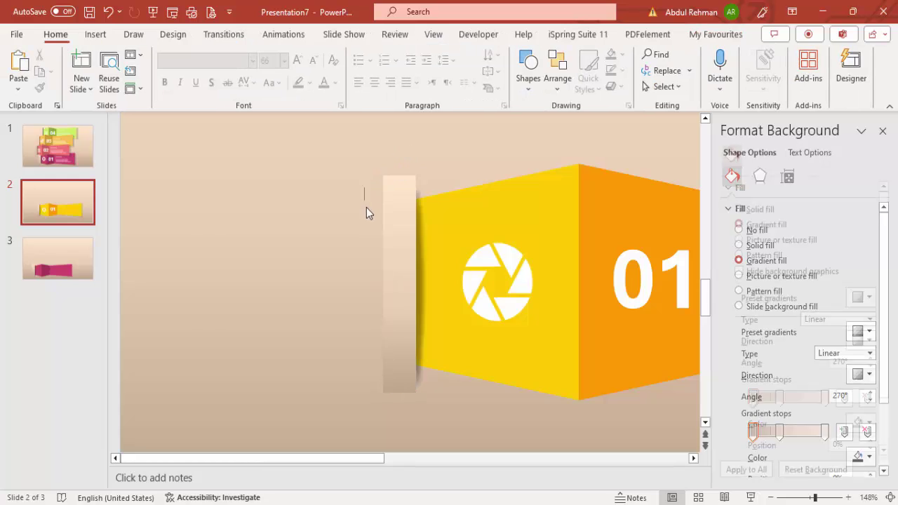
click(403, 234)
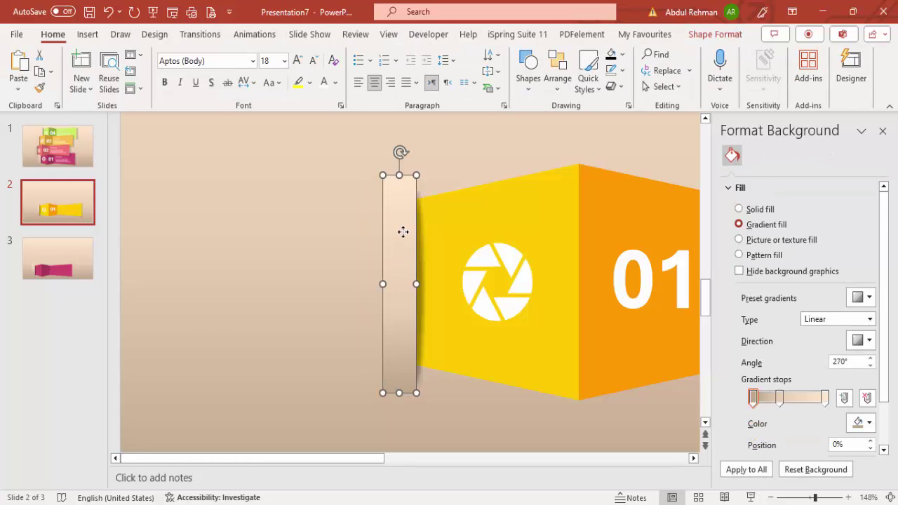
- Eyedrop the peach slide background into the rightmost gradient stop
click(825, 431)
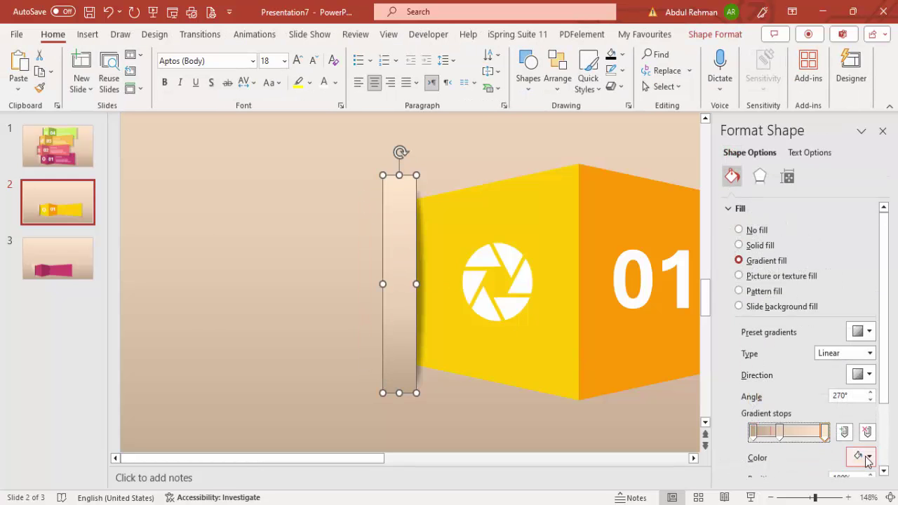
click(860, 457)
click(818, 440)
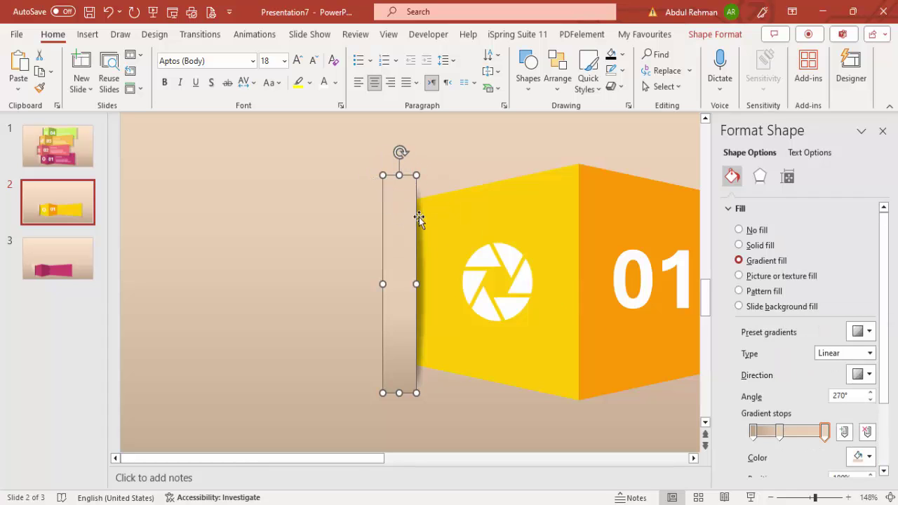
click(339, 210)
click(376, 195)
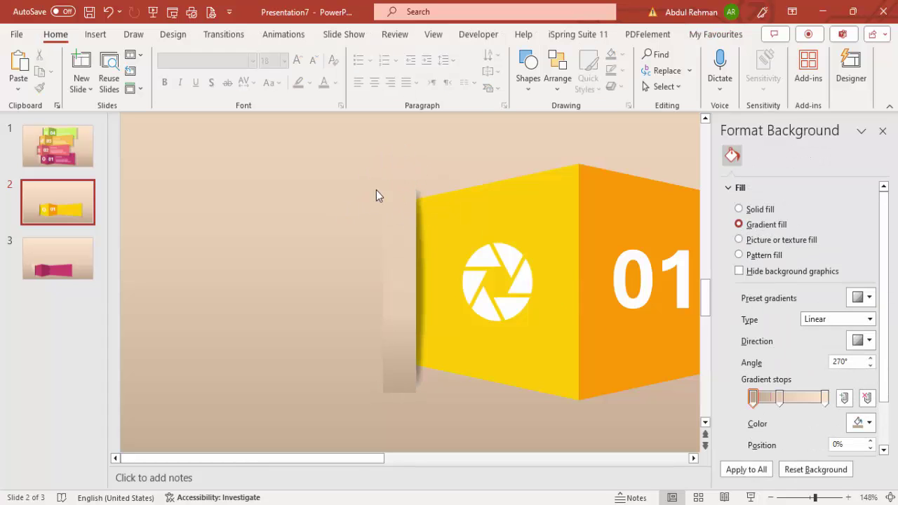
- Eyedrop the background colour into the middle gradient stop
click(401, 260)
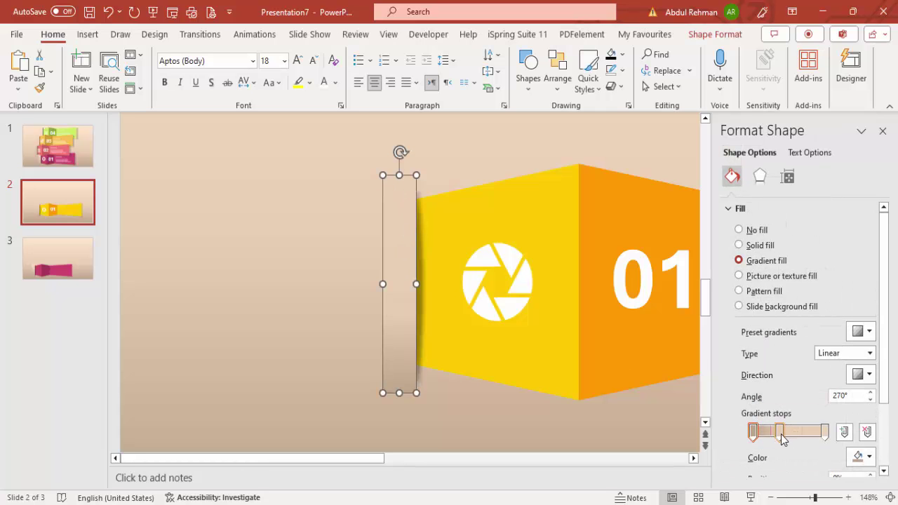
click(780, 434)
click(859, 456)
click(817, 441)
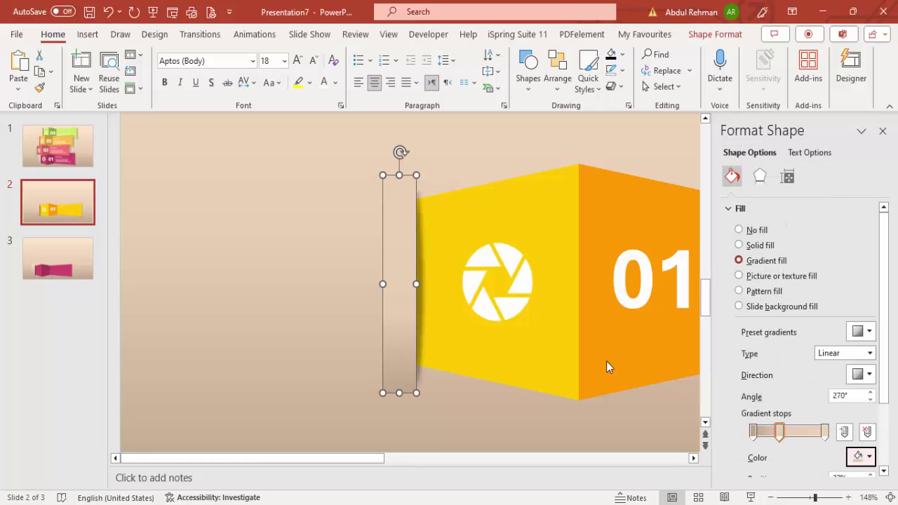
click(362, 265)
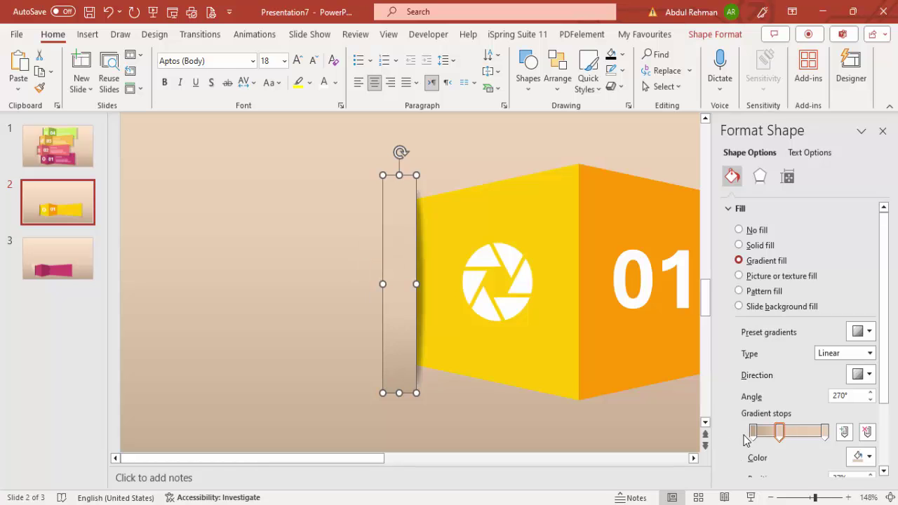
- Eyedrop the peach background into the remaining gradient stop
click(754, 433)
click(859, 457)
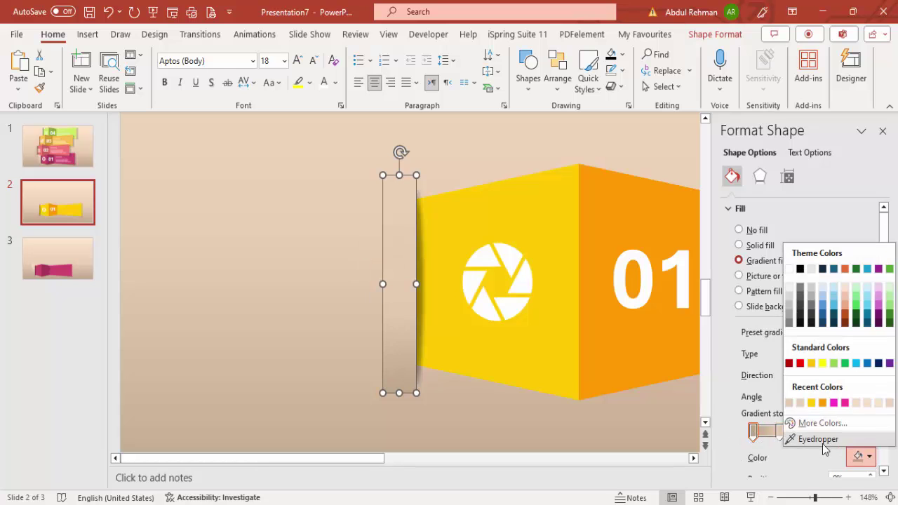
click(818, 440)
click(365, 373)
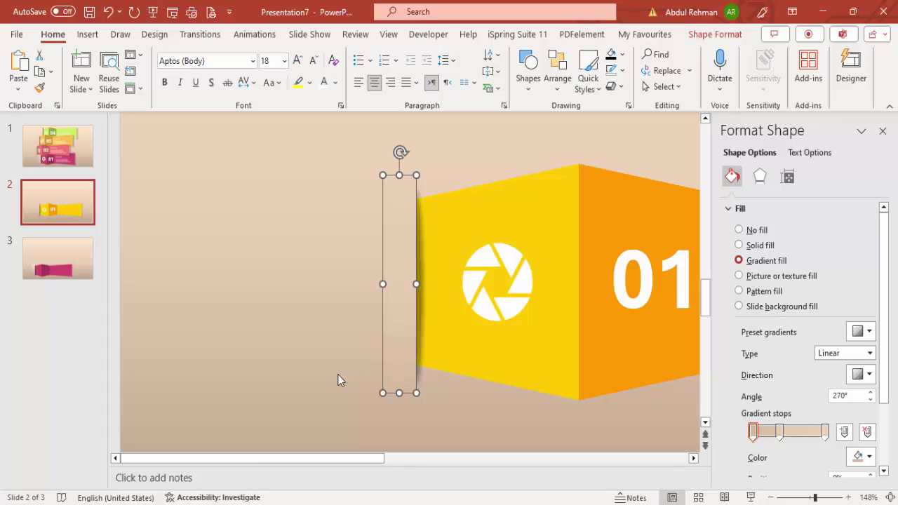
click(302, 355)
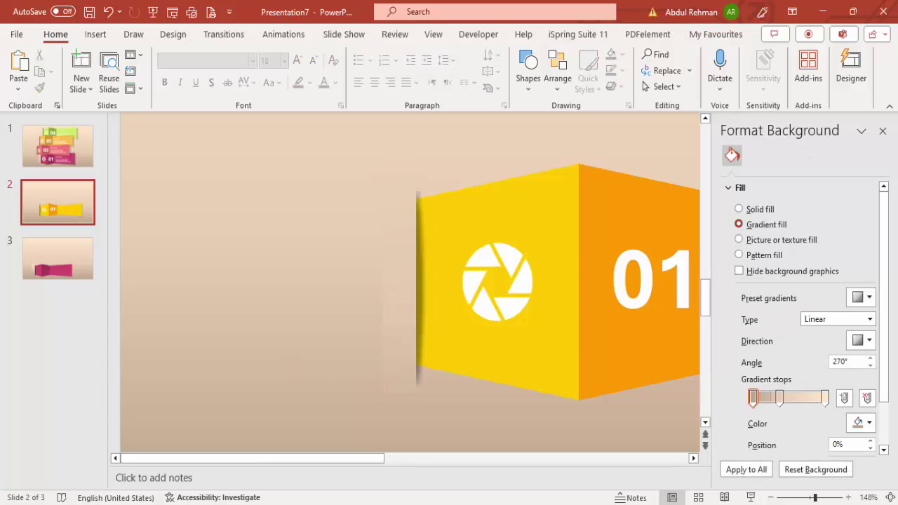
- Fit the slide to the window and add a bold 'TITLE HERE' text box on the yellow banner
click(890, 498)
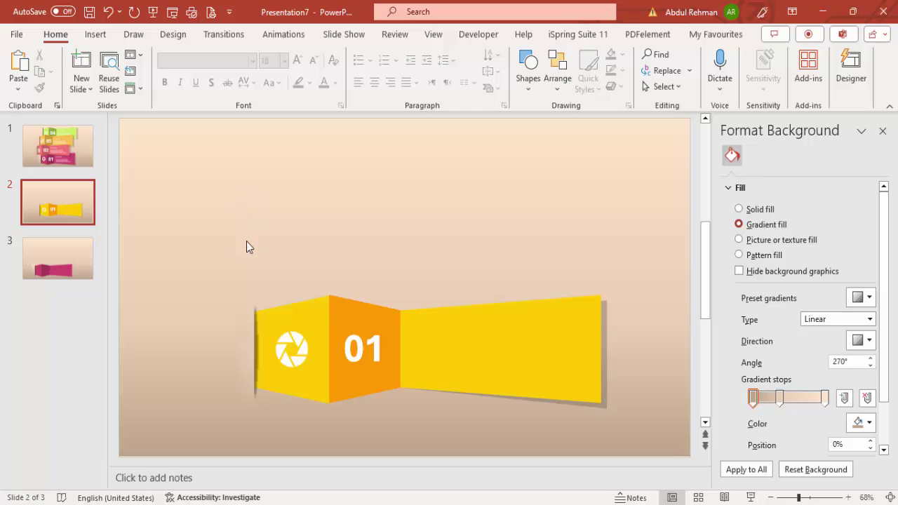
click(96, 34)
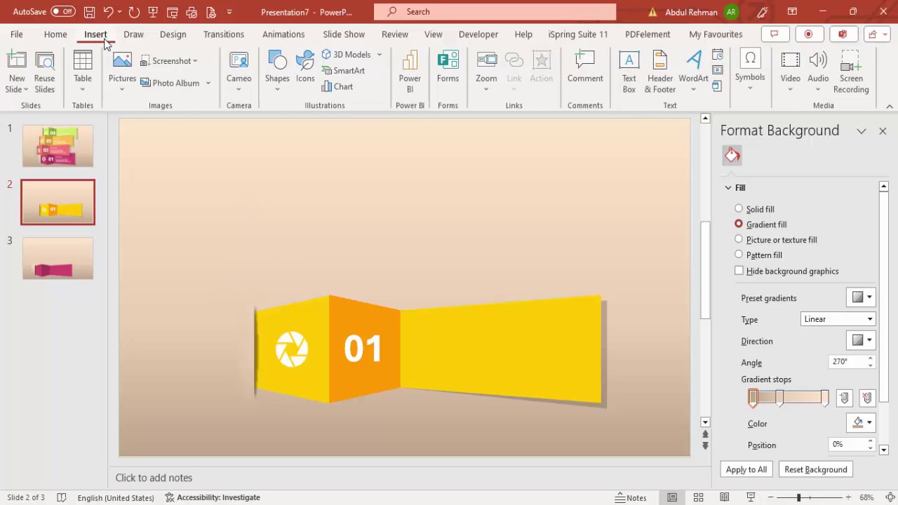
click(630, 70)
drag(422, 320, 549, 339)
text(TITLE HERE)
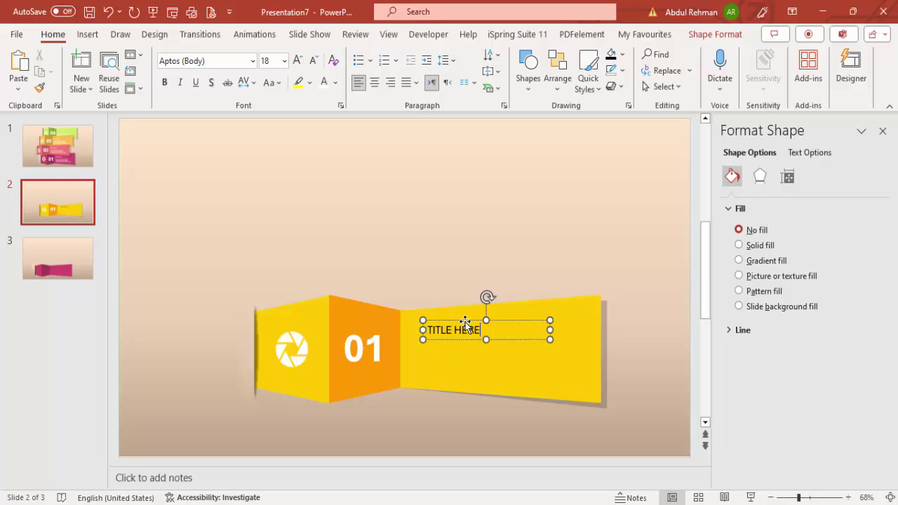
drag(465, 323, 454, 320)
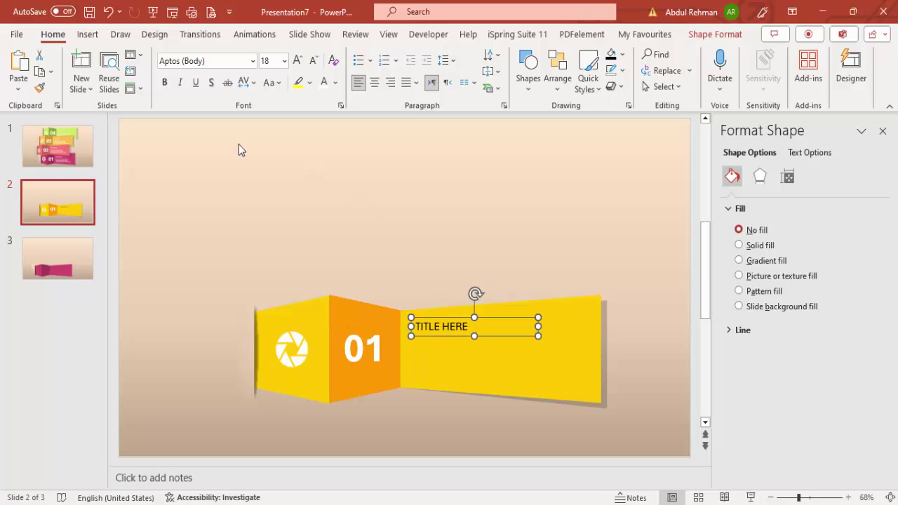
click(164, 82)
click(196, 145)
- Insert a text box with =lorem(1) placeholder text, keeping only its first sentences
click(95, 33)
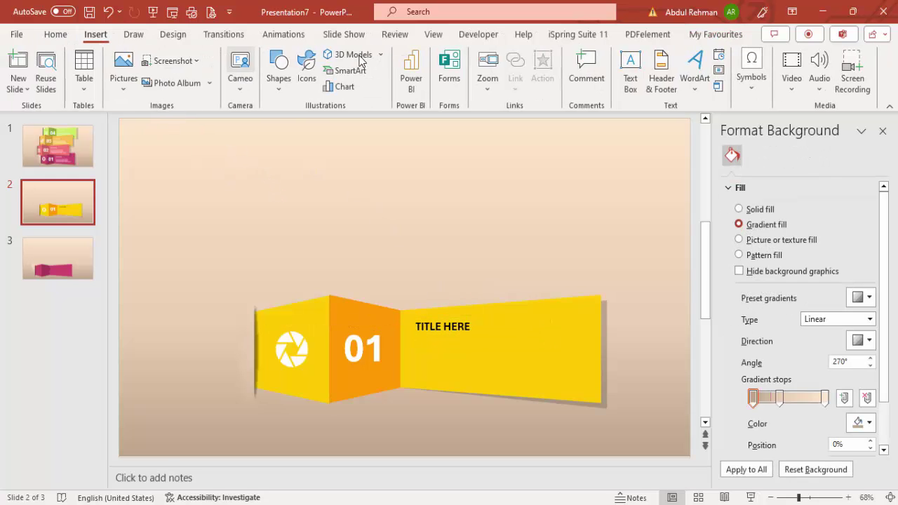
drag(400, 173, 541, 197)
text(=lorem()
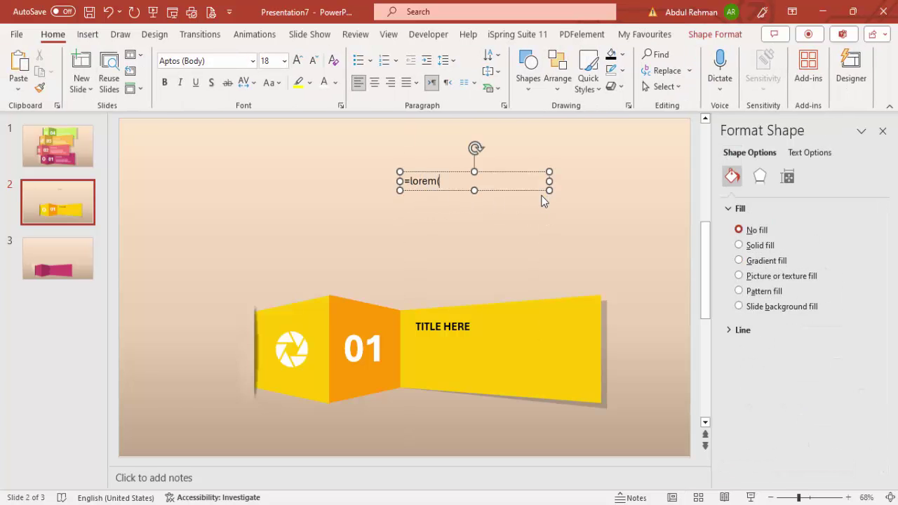
text(1))
key(Return)
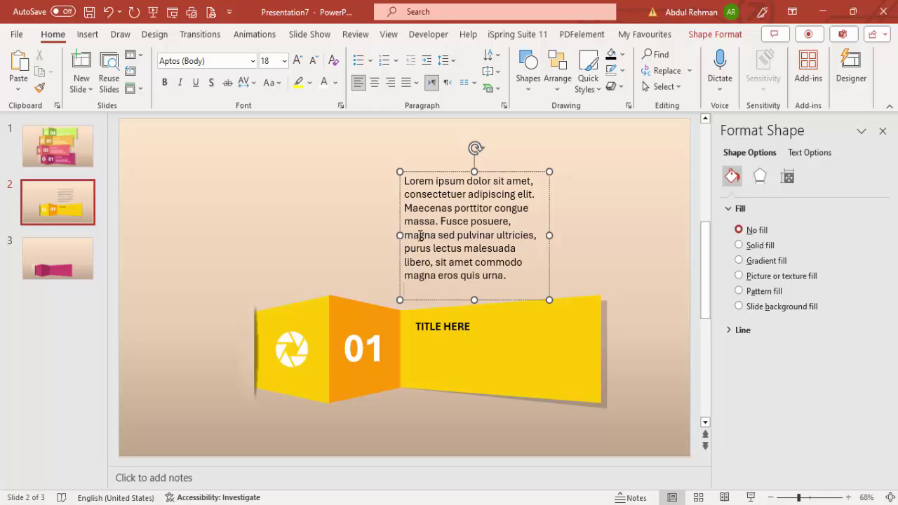
drag(440, 222, 666, 361)
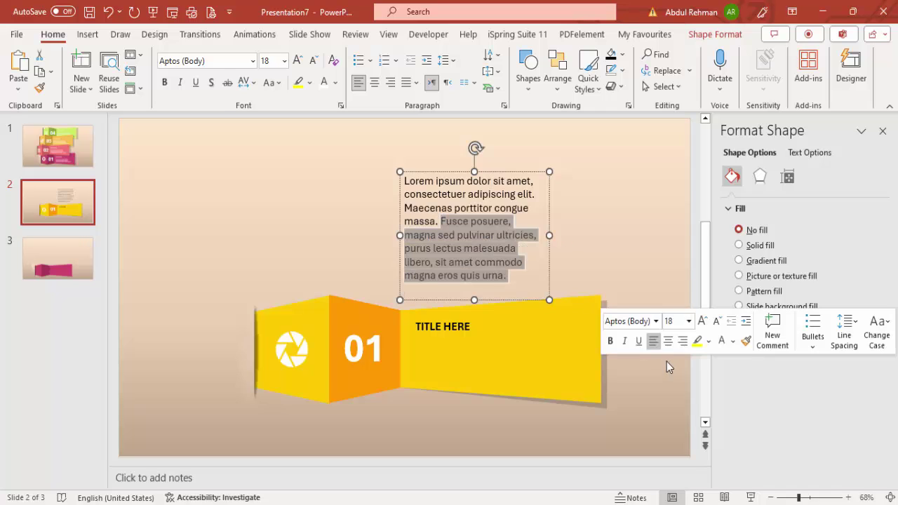
key(BackSpace)
- Shrink the paragraph to 14 pt and move it beneath TITLE HERE
click(426, 173)
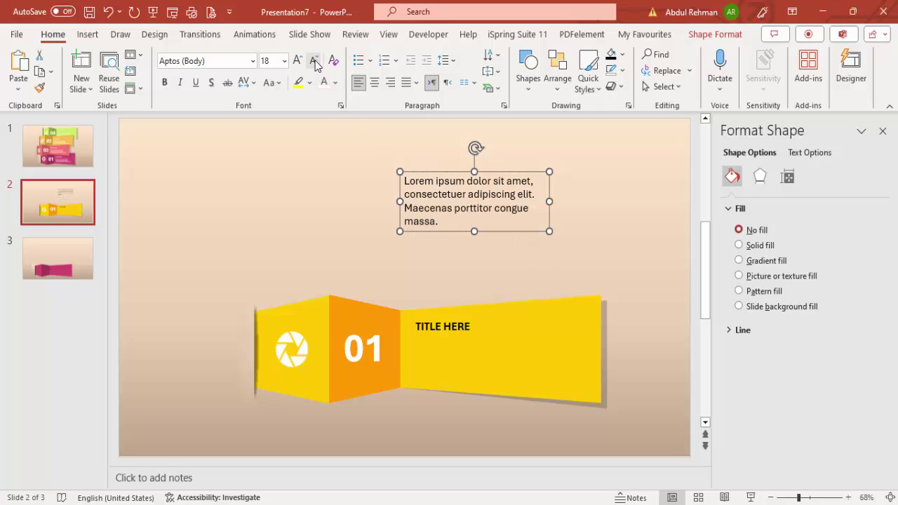
click(313, 62)
click(314, 61)
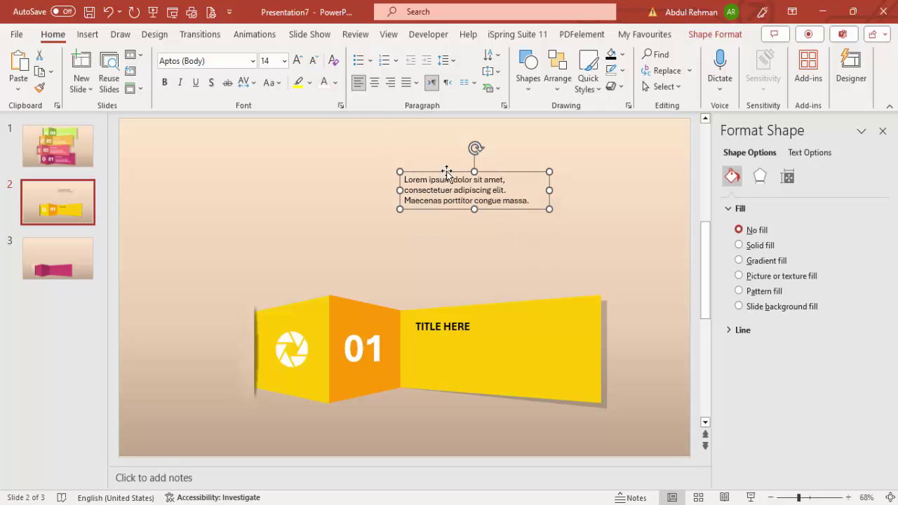
drag(444, 172, 455, 338)
click(634, 288)
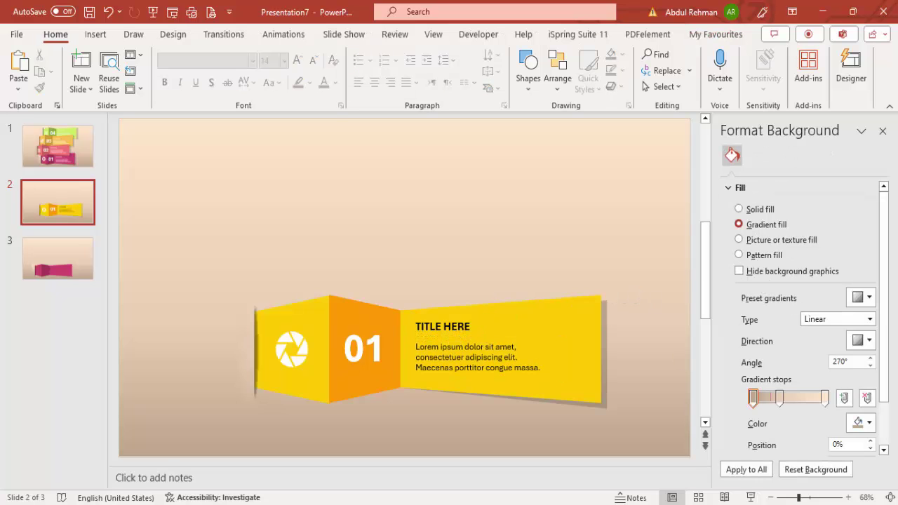
click(771, 498)
click(771, 497)
click(770, 497)
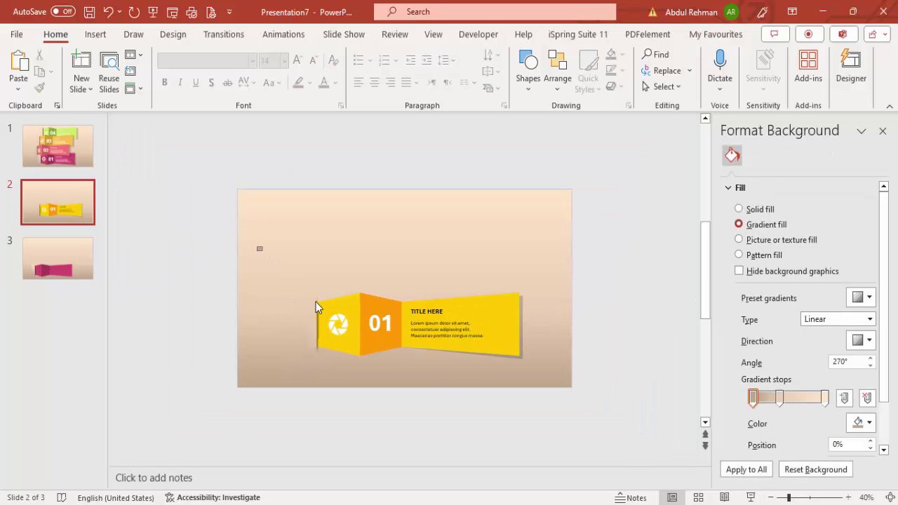
- Select all banner shapes, shadow, peach strip and text with Ctrl+A and group them
drag(257, 246, 596, 448)
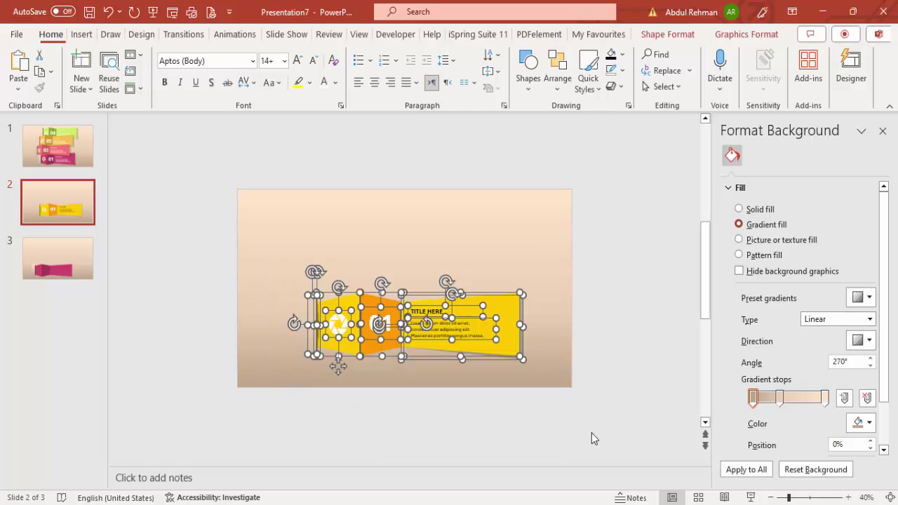
click(533, 262)
key(ctrl+a)
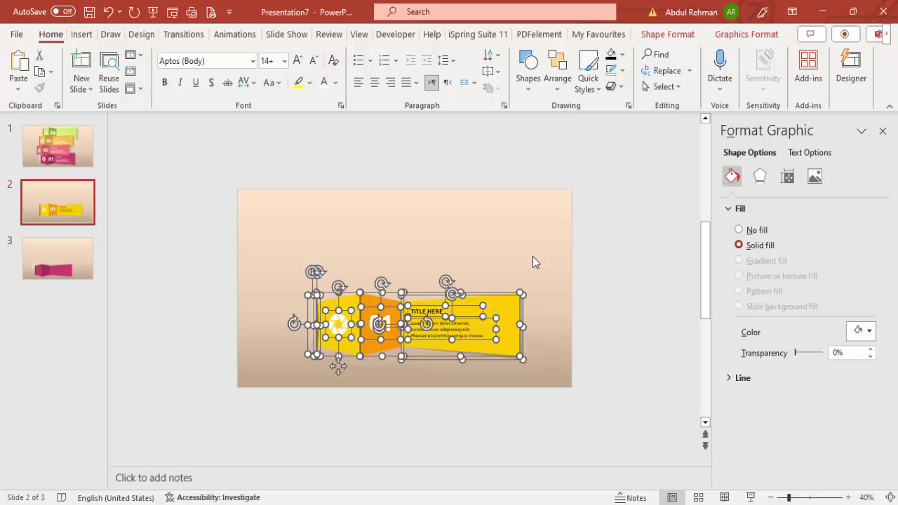
right_click(504, 319)
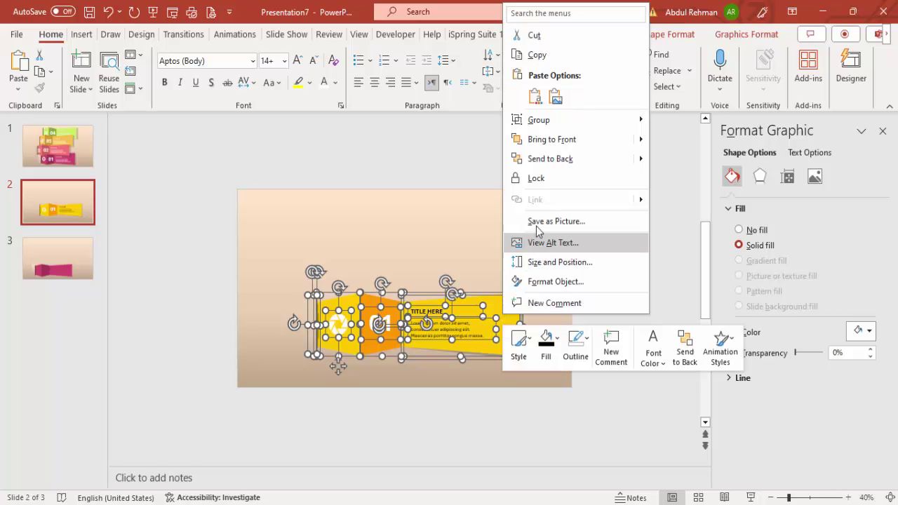
mouse_move(582, 120)
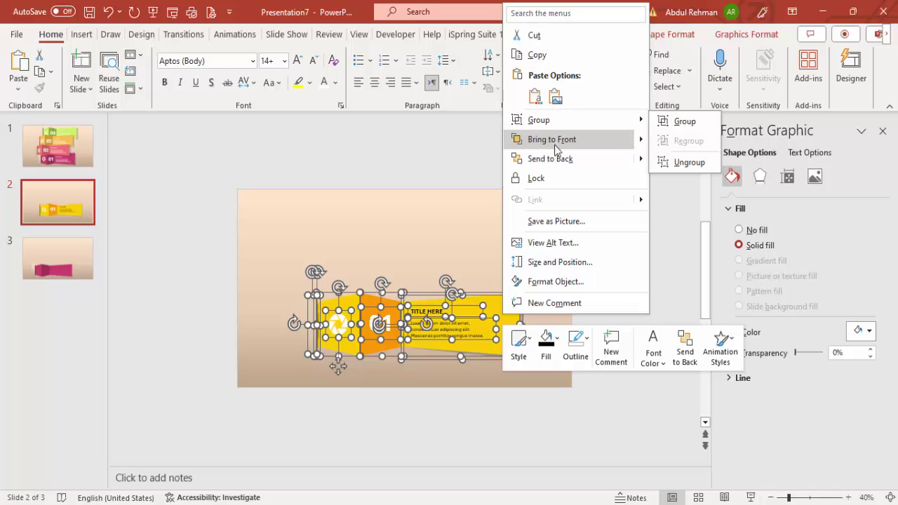
click(693, 125)
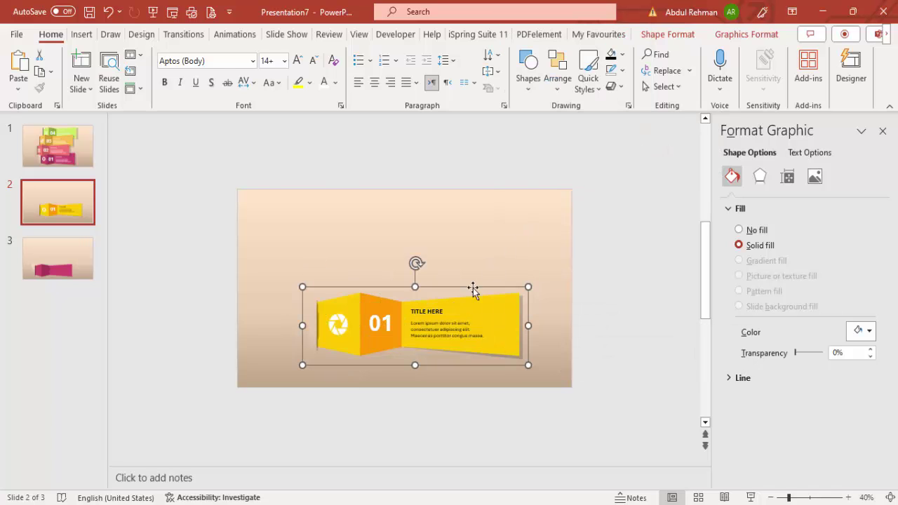
- Nudge the grouped banner, fit the slide, and Ctrl-drag a copy up and left
drag(445, 291, 431, 305)
click(889, 498)
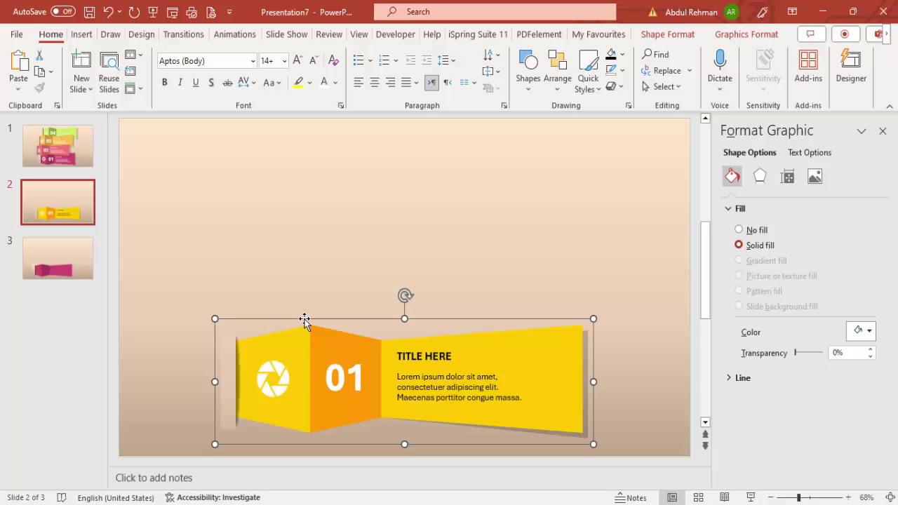
drag(305, 321, 332, 236)
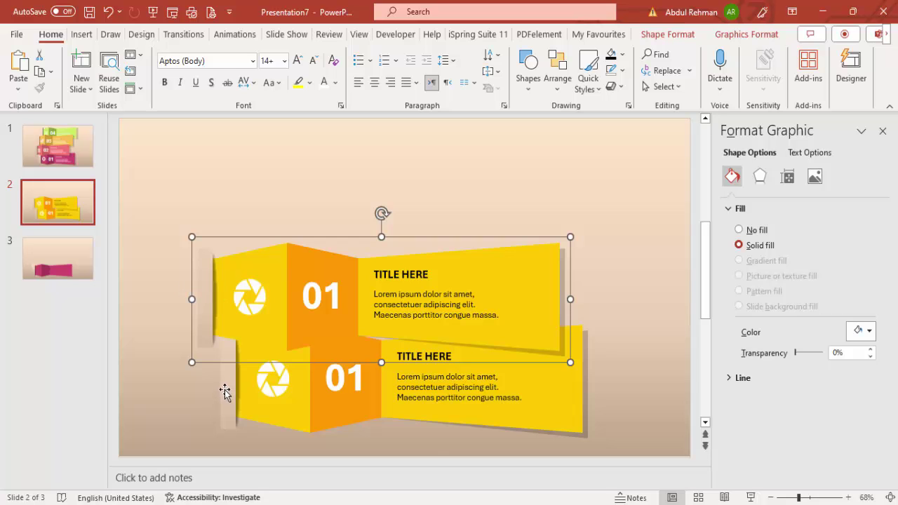
- Change the upper banner's number from 01 to 02
click(197, 291)
click(171, 290)
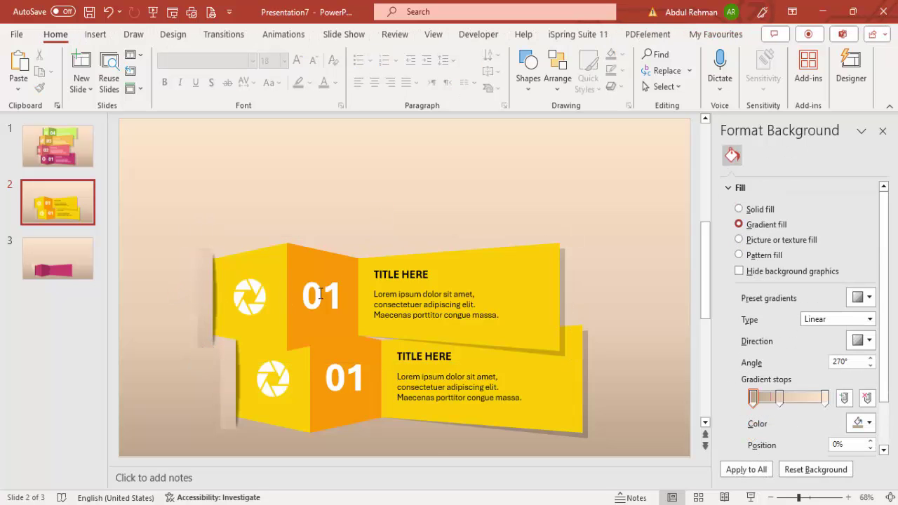
click(321, 293)
key(BackSpace)
text(2)
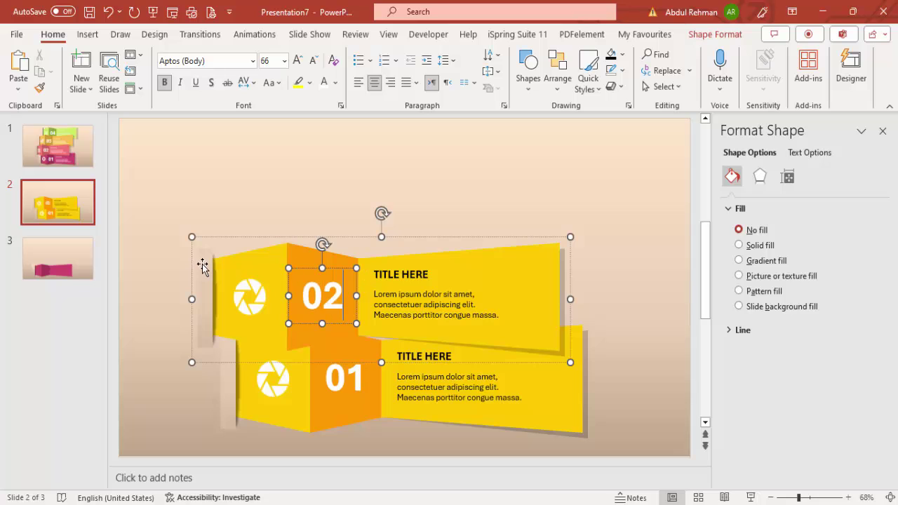
click(213, 223)
- Fill the upper banner's left panel with a teal-green custom colour
click(267, 254)
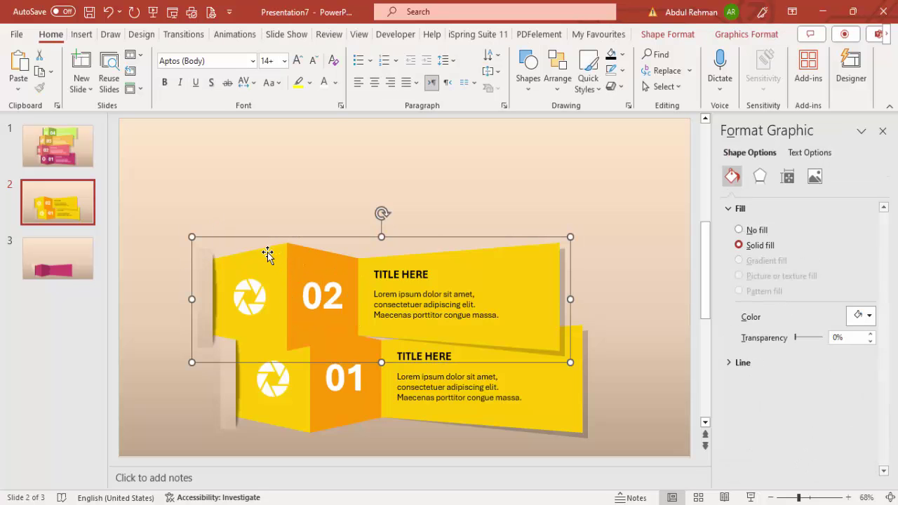
click(267, 254)
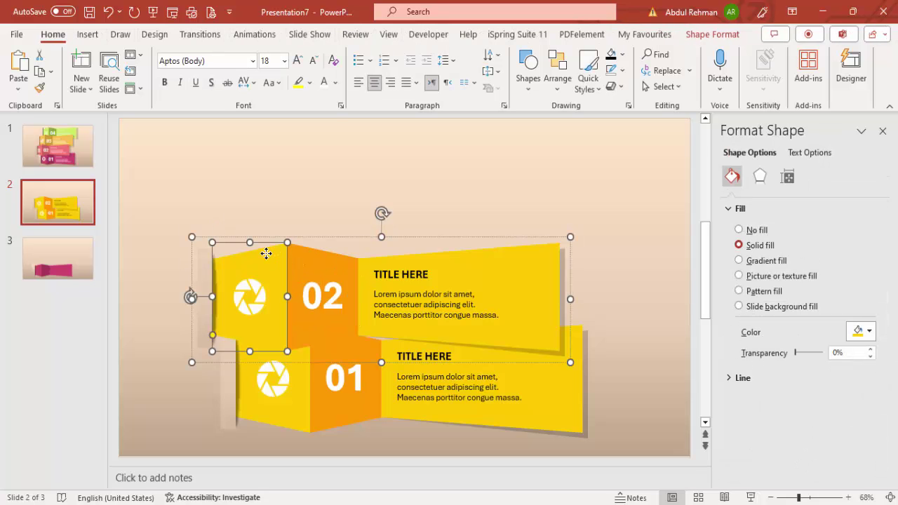
click(715, 34)
click(337, 54)
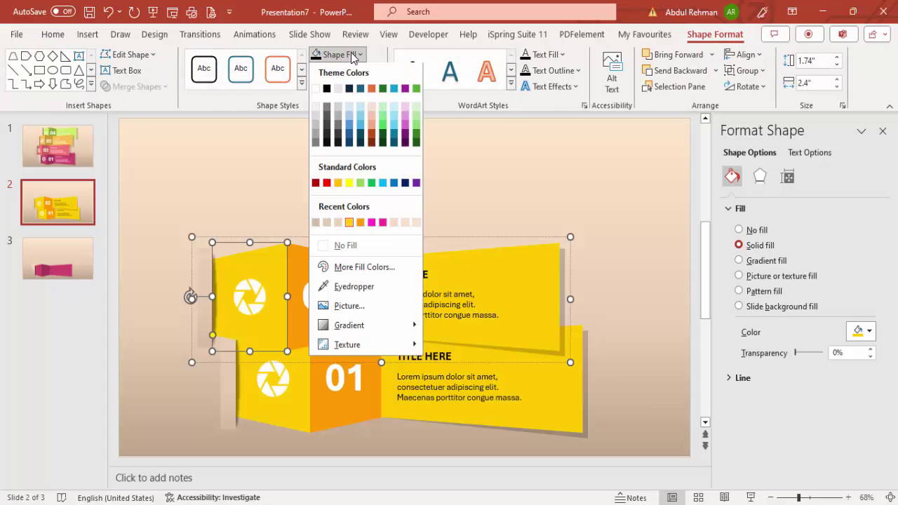
click(348, 268)
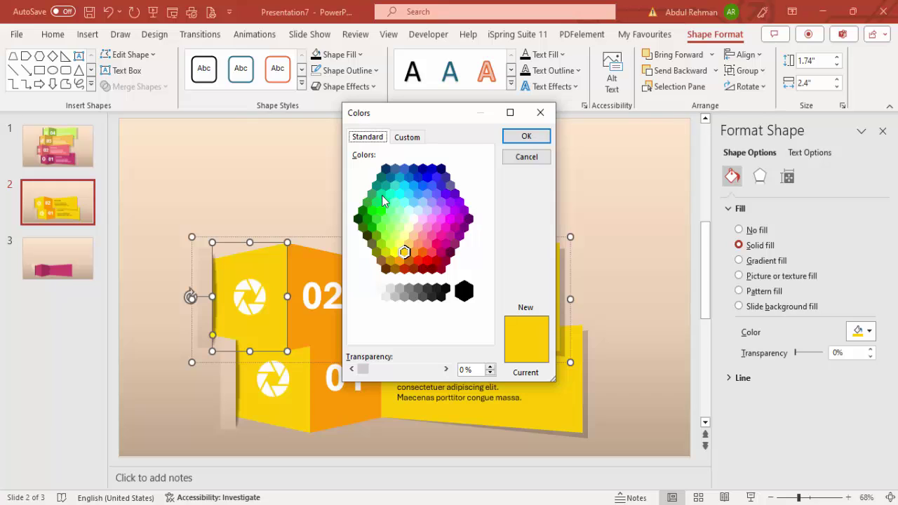
click(381, 194)
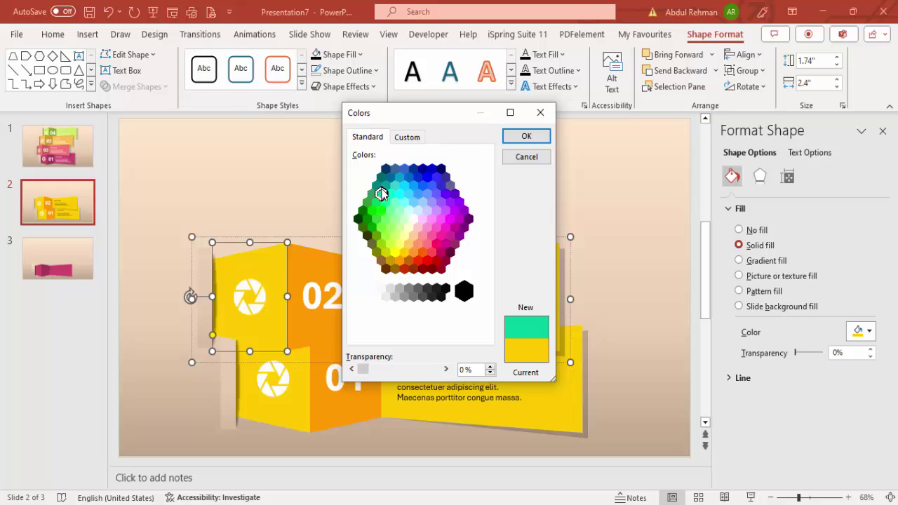
click(526, 136)
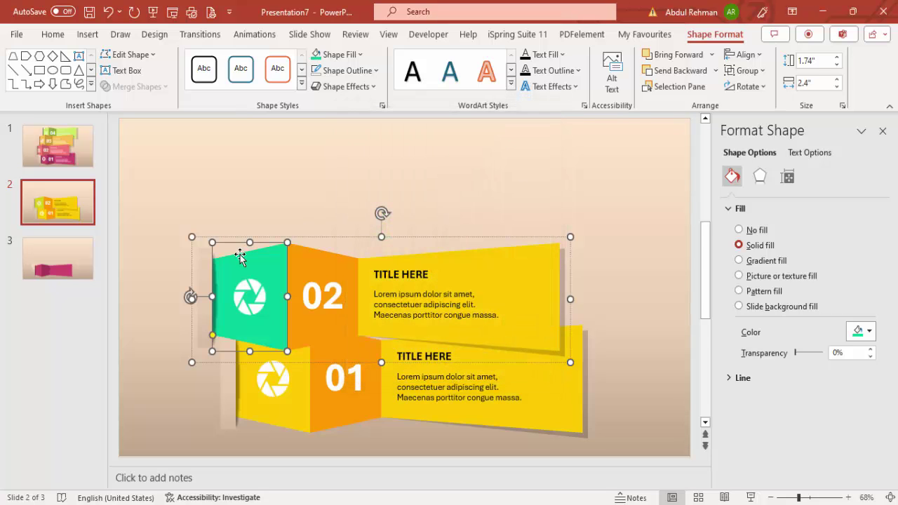
- Fill the 02 number panel with a darker green custom colour
click(312, 259)
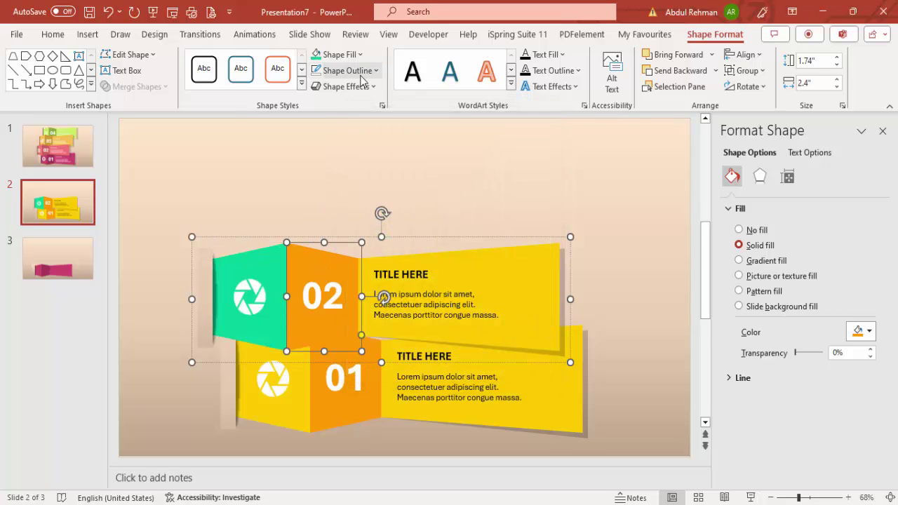
click(339, 54)
click(340, 269)
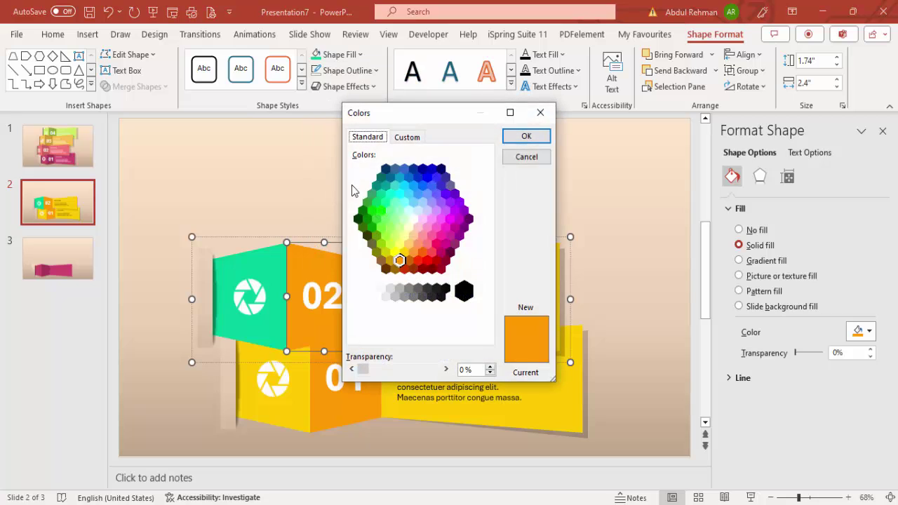
click(386, 185)
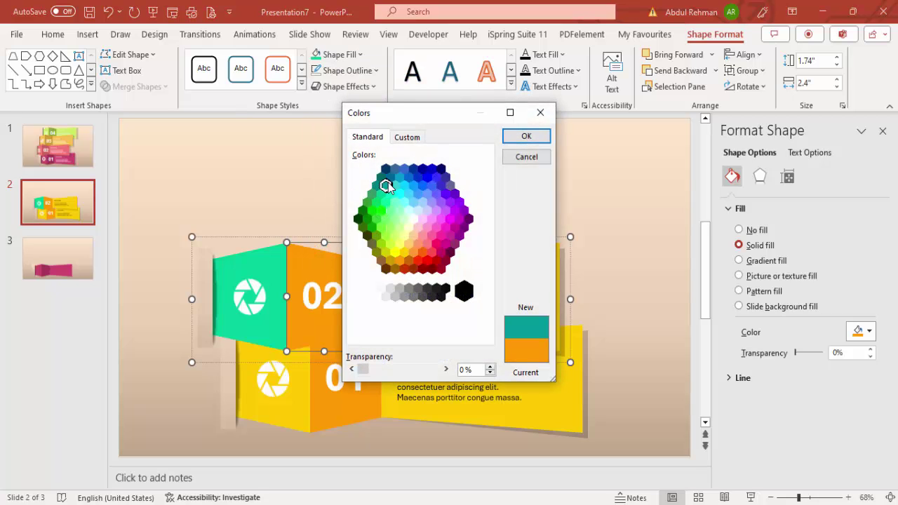
click(526, 135)
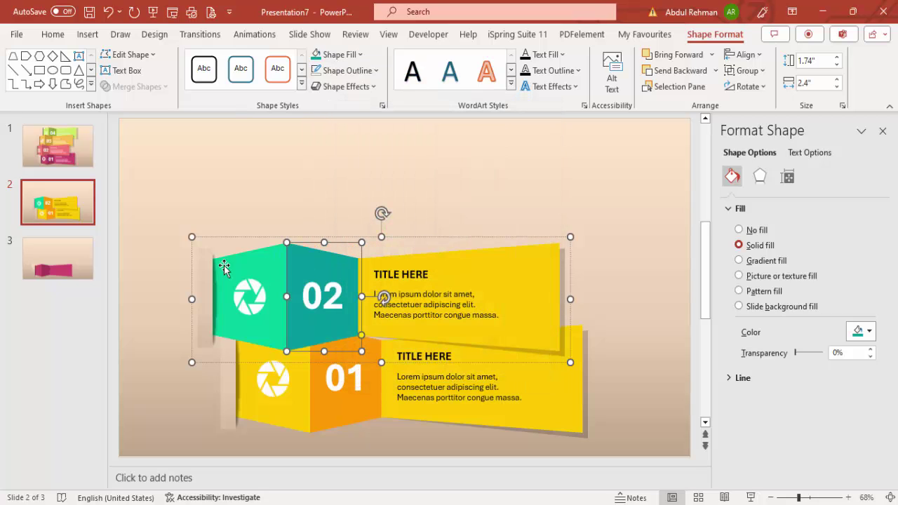
click(345, 70)
click(336, 54)
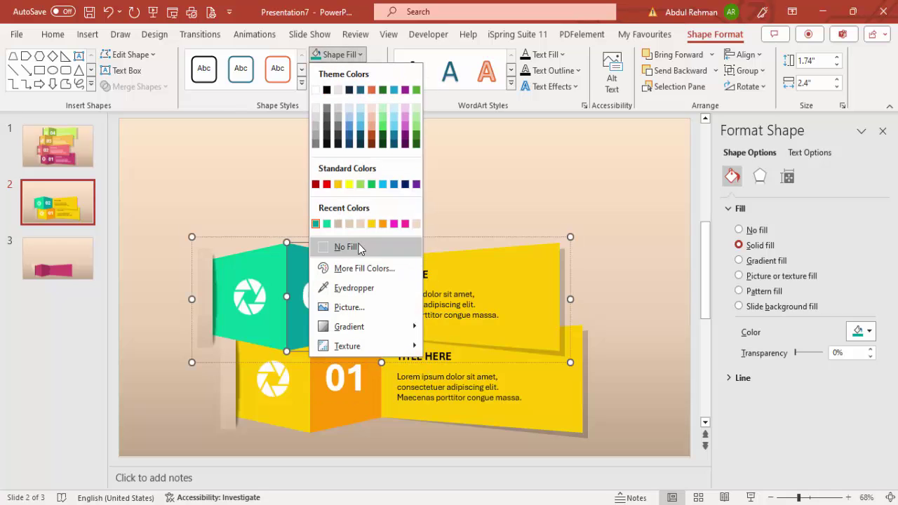
click(359, 269)
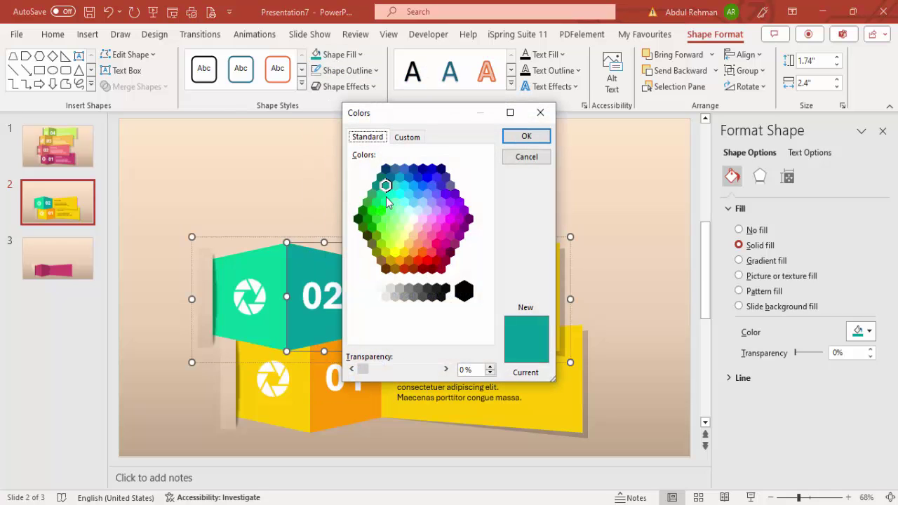
click(370, 193)
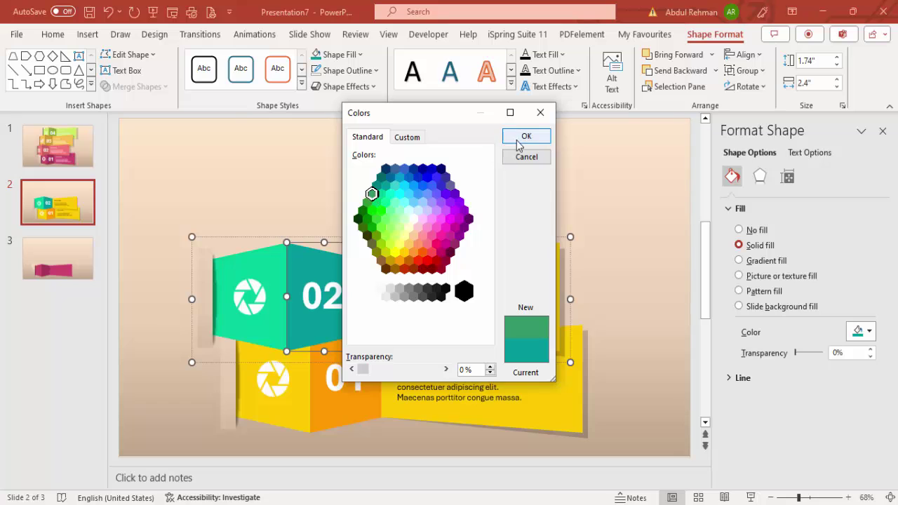
click(526, 135)
- Fill the yellow title section with the recent green and reselect the banner group
click(430, 261)
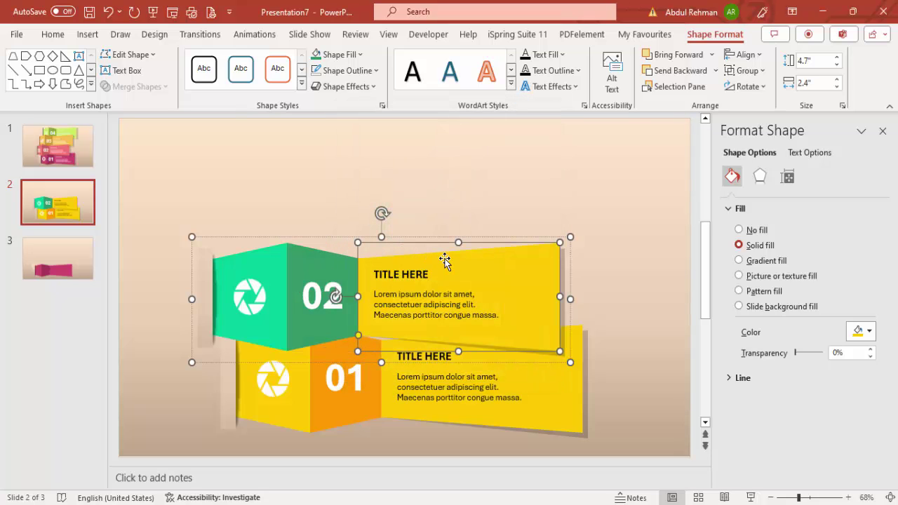
click(868, 331)
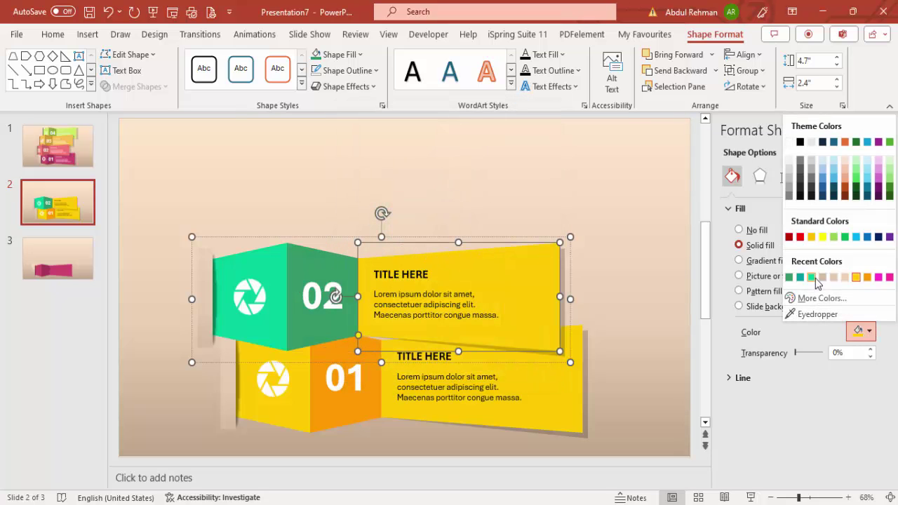
click(813, 281)
click(345, 218)
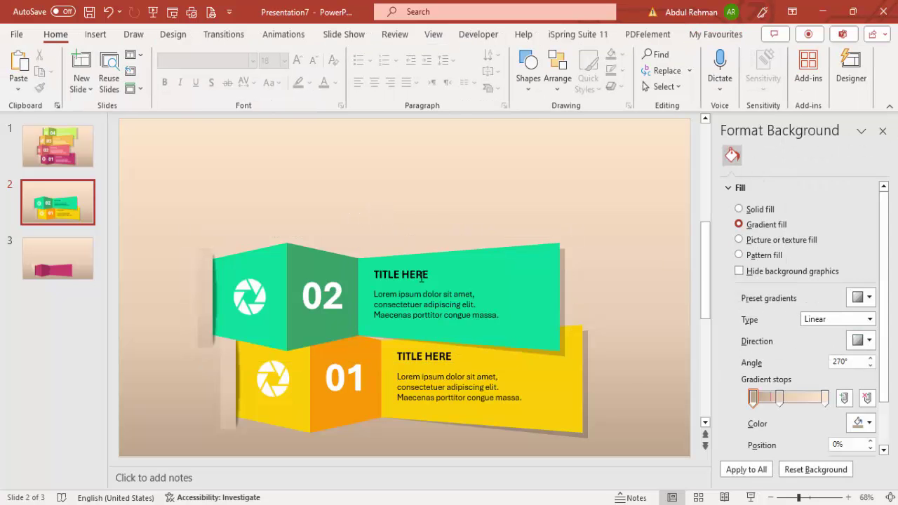
click(293, 256)
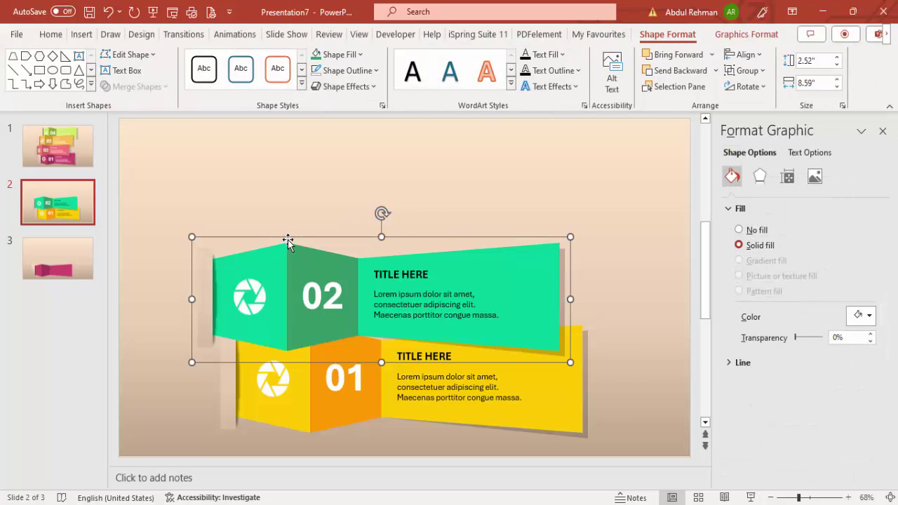
- Shift the green banner slightly, undo a Send Backward, then Ctrl-drag a copy upward
drag(287, 241, 298, 239)
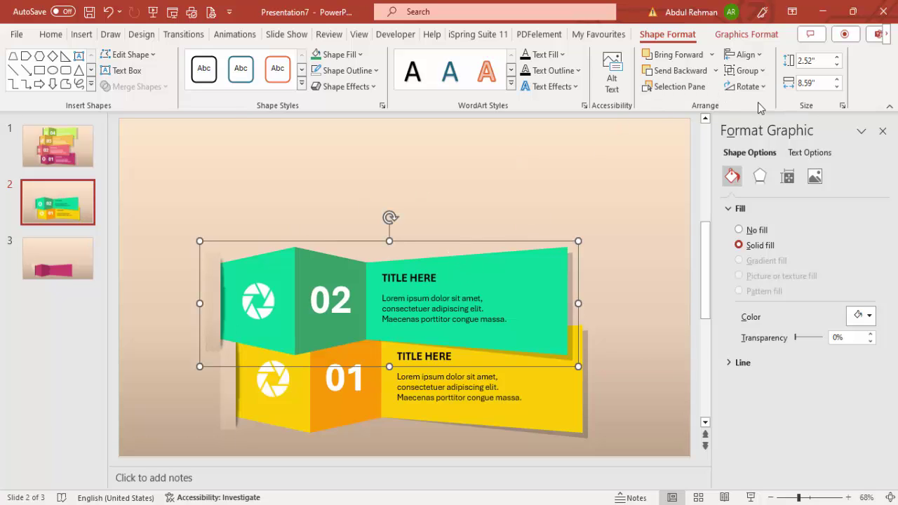
click(685, 76)
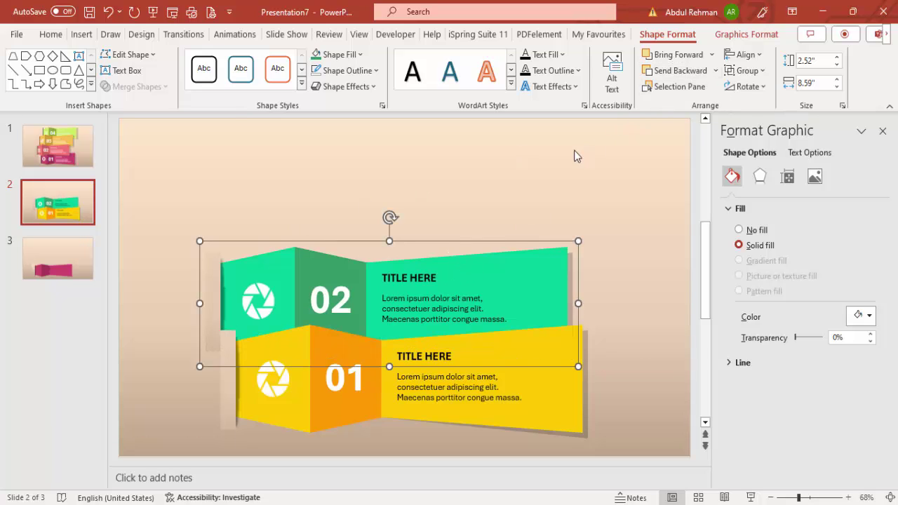
key(ctrl+z)
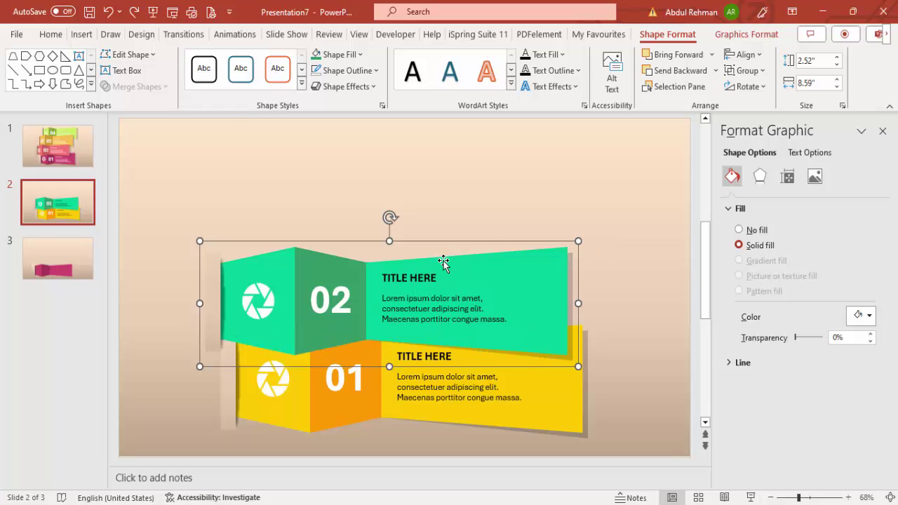
drag(443, 262, 430, 162)
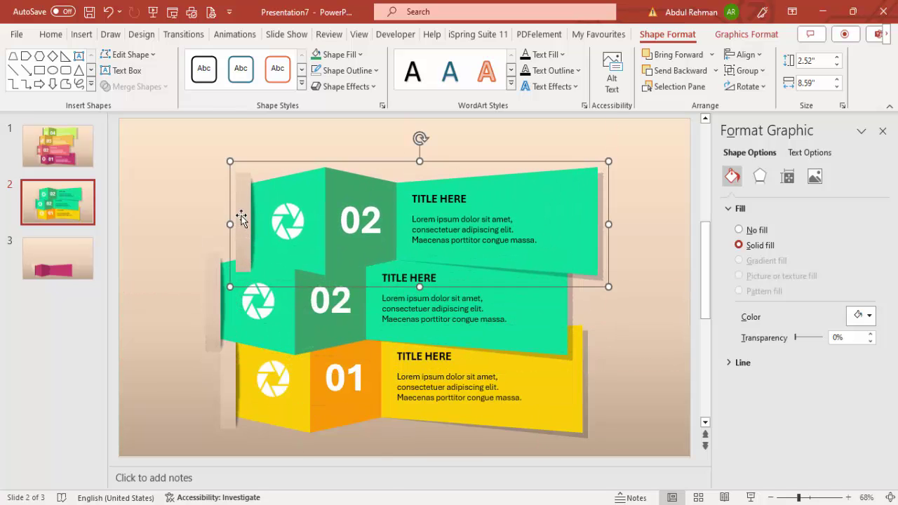
- Send the top copy backward and fill its left panel magenta
click(680, 71)
click(320, 188)
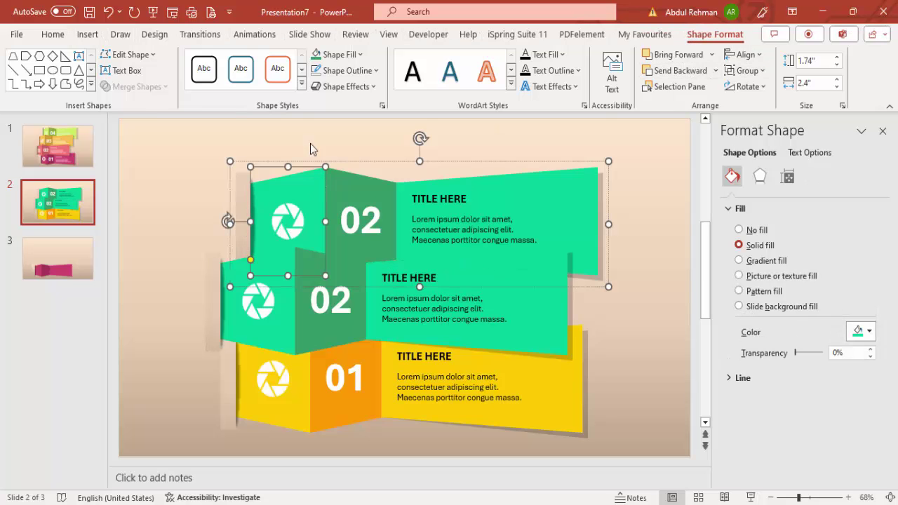
click(360, 55)
click(385, 267)
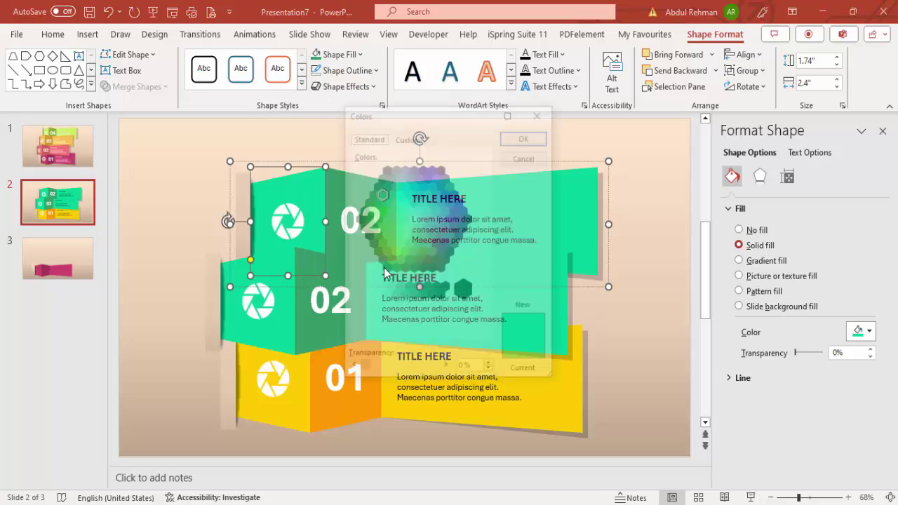
click(451, 219)
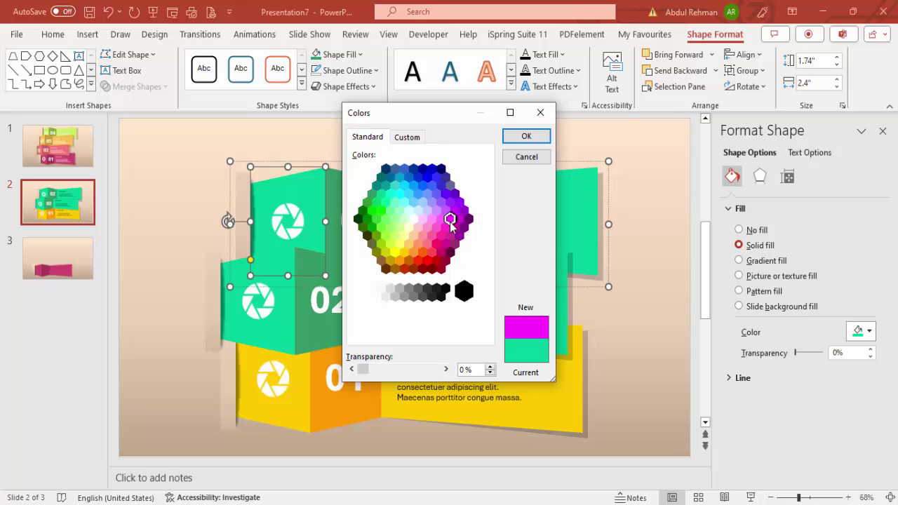
click(526, 136)
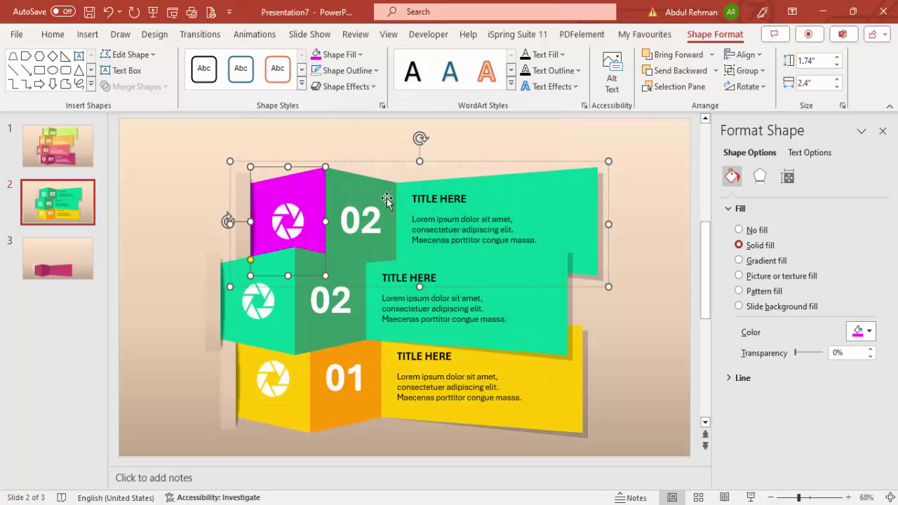
- Fill the number panel purple and the title section with the recent magenta
click(337, 56)
click(343, 267)
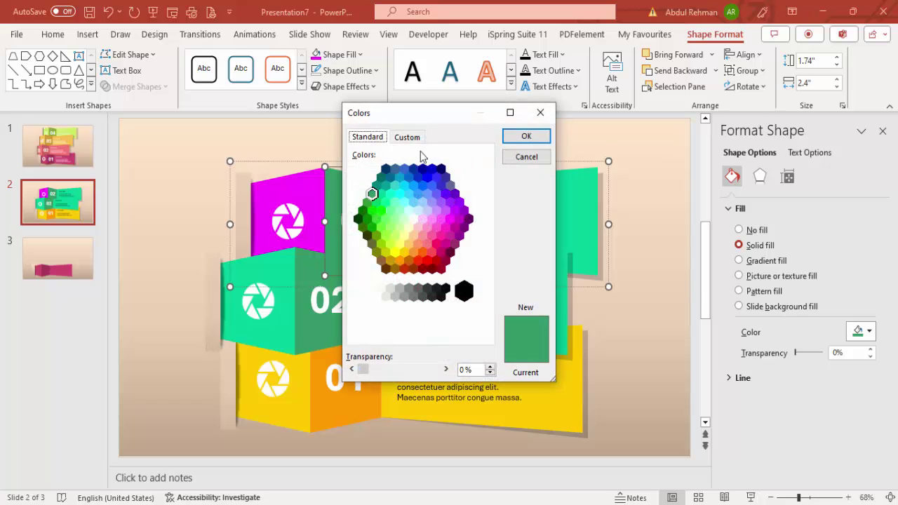
click(459, 224)
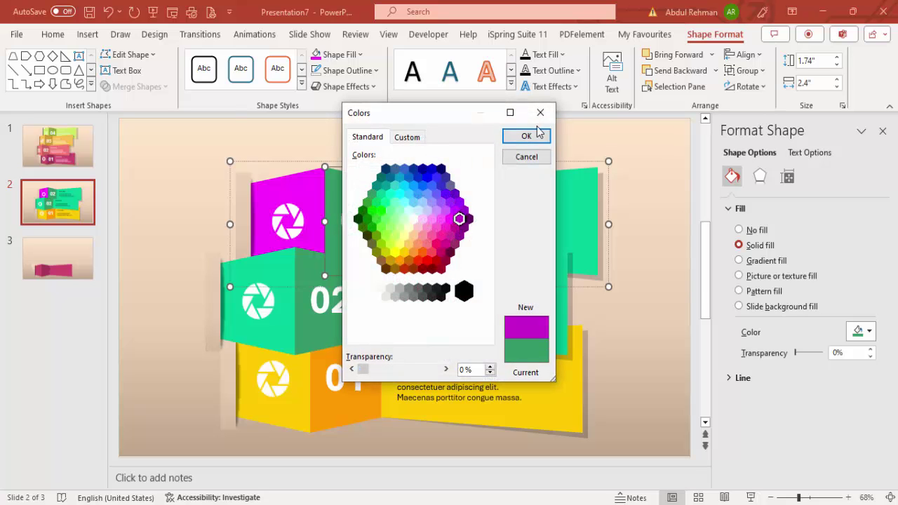
click(532, 137)
click(464, 185)
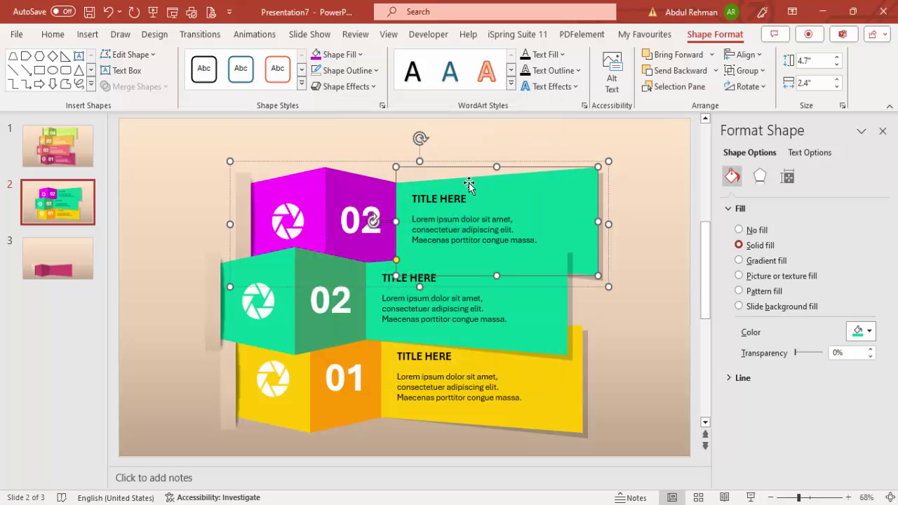
click(338, 55)
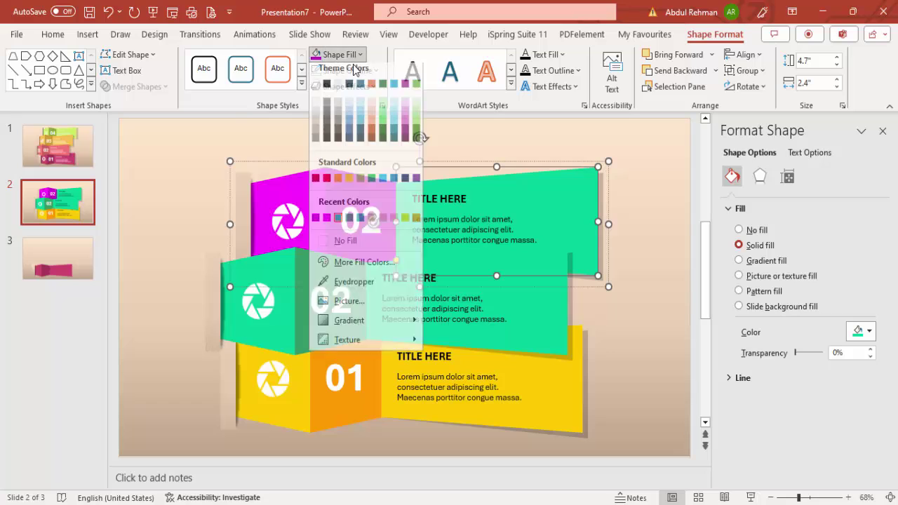
click(329, 225)
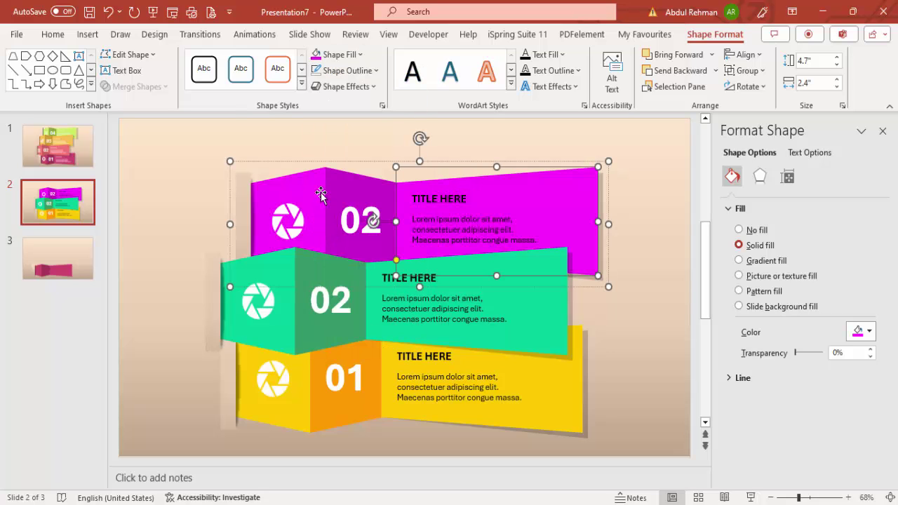
- Change the top banner's number from 02 to 03
click(364, 208)
key(Right)
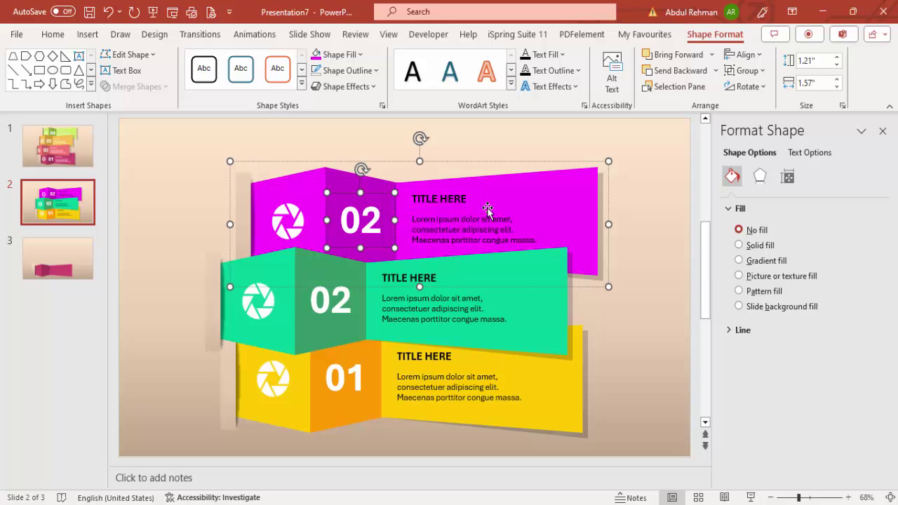
key(BackSpace)
text(3)
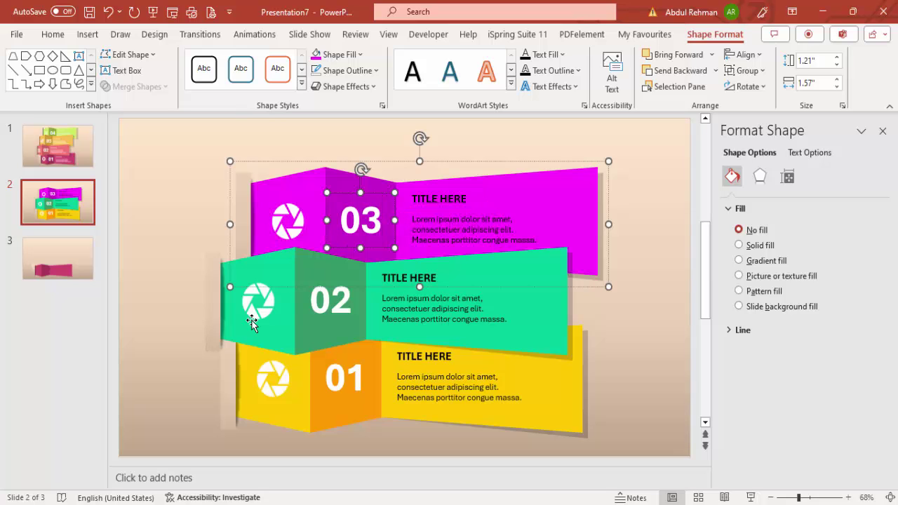
click(630, 317)
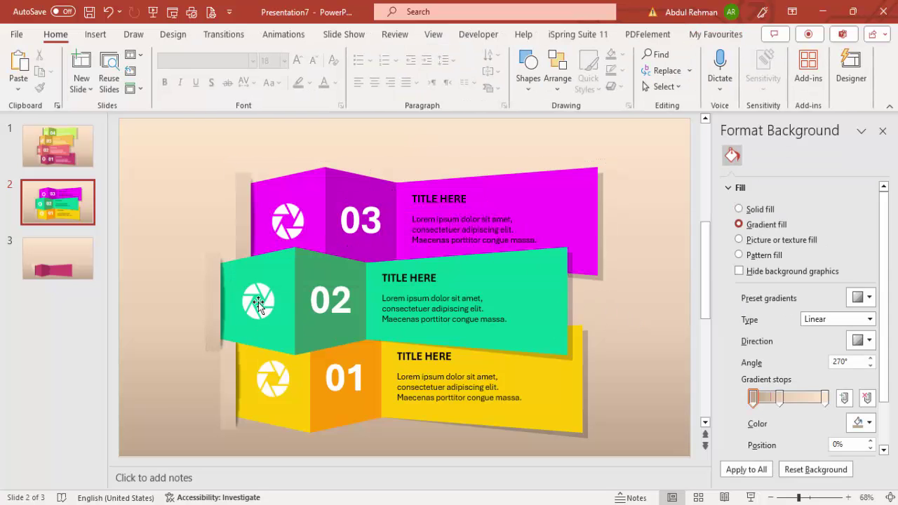